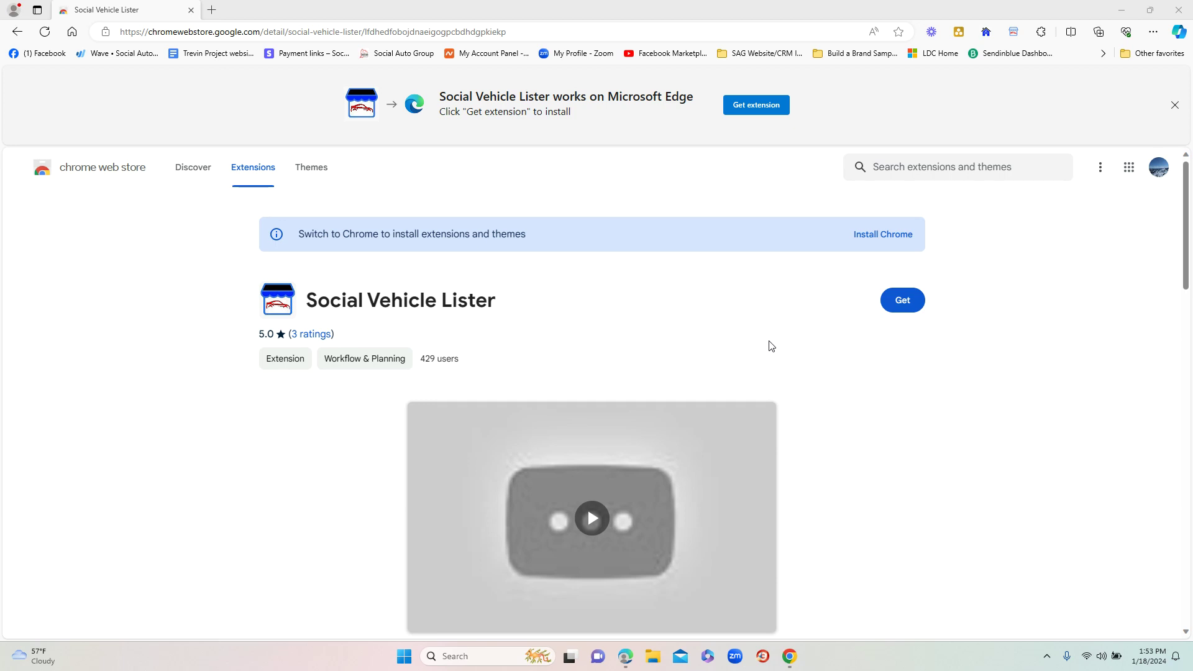
# Add Social Vehicle Lister to Edge from the Chrome Web Store and dismiss the added notice.
pyautogui.click(903, 307)
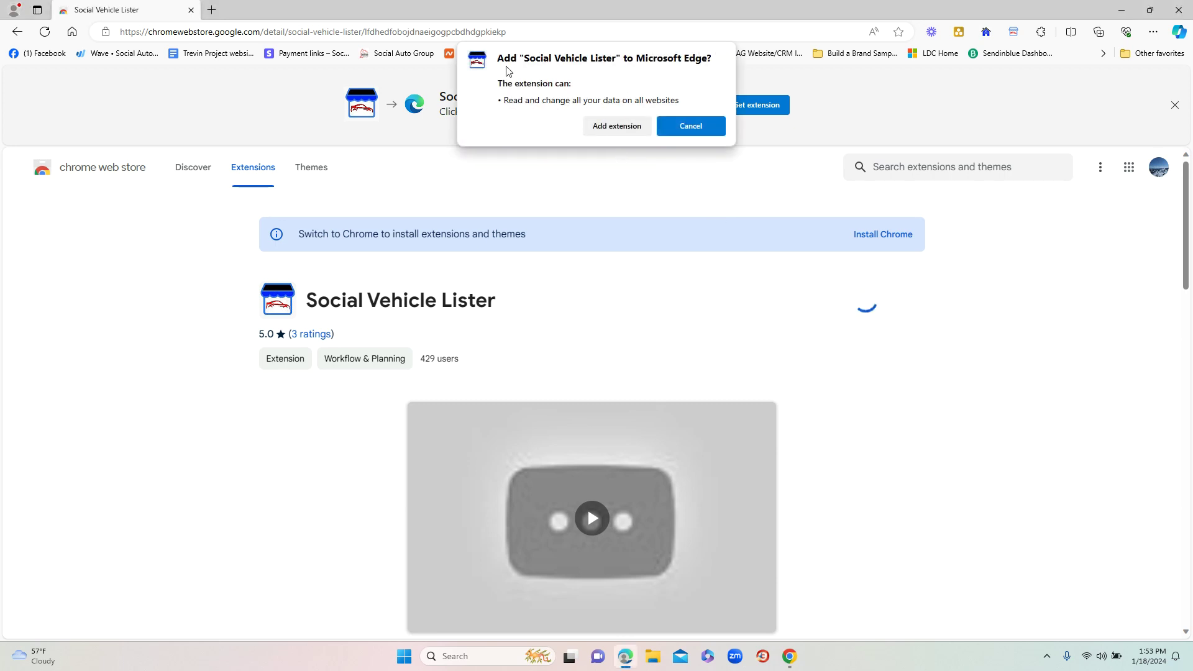
pyautogui.click(625, 126)
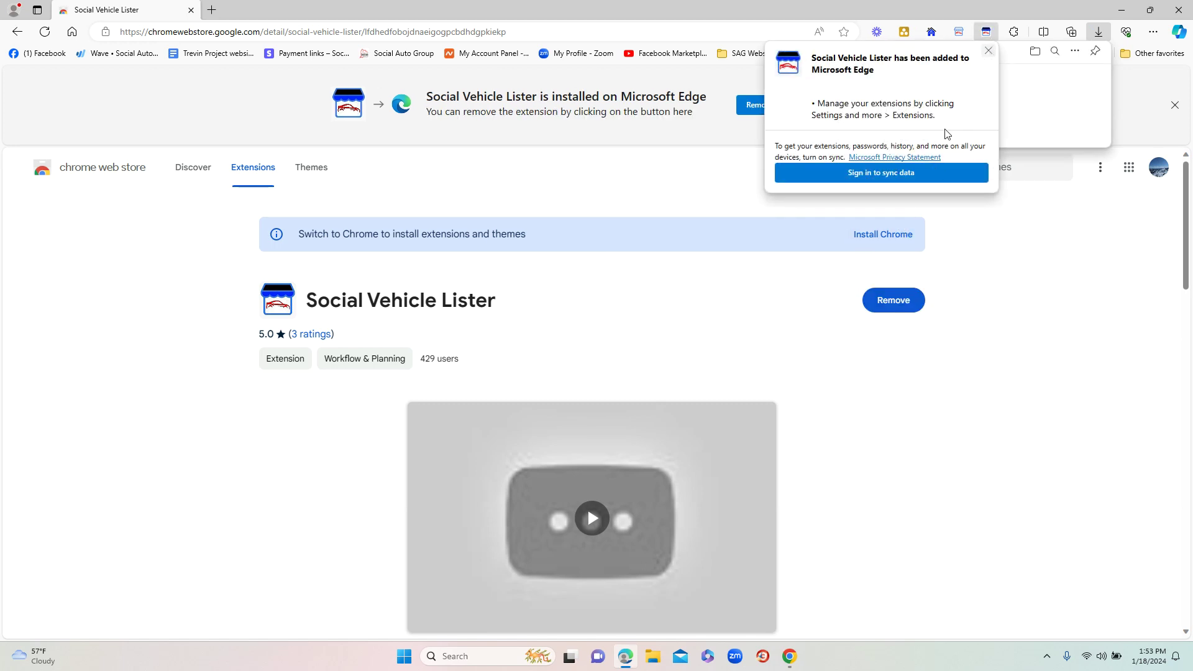
pyautogui.click(988, 50)
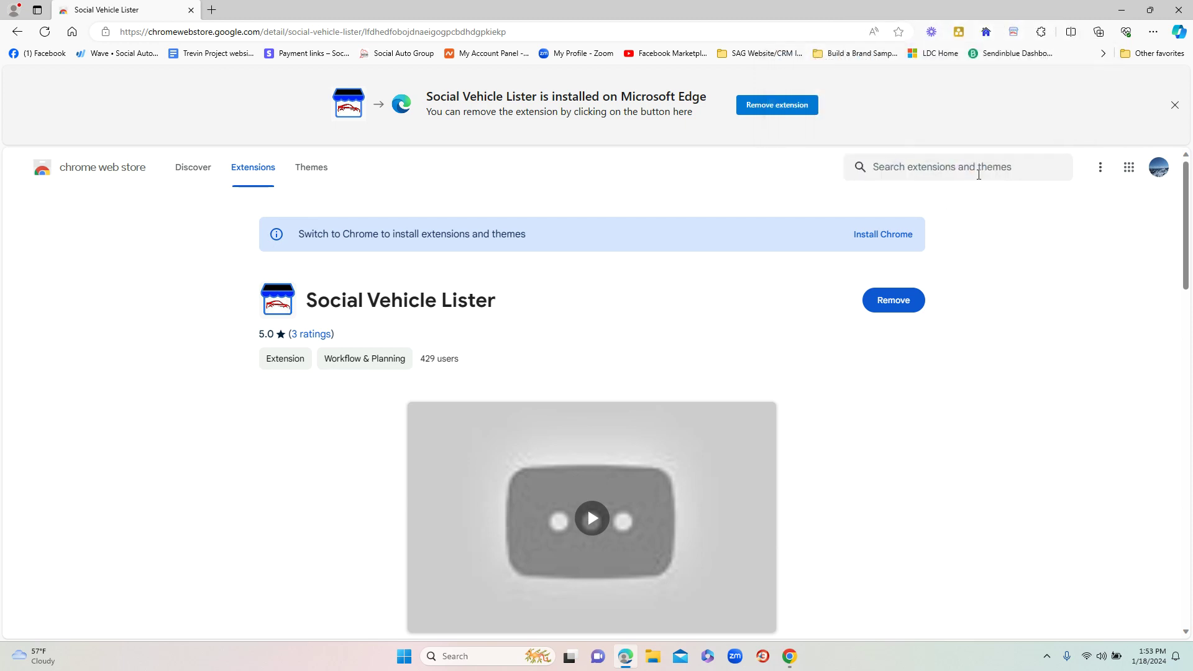
# Pin Social Vehicle Lister to the Edge toolbar from the Extensions list.
pyautogui.click(1044, 35)
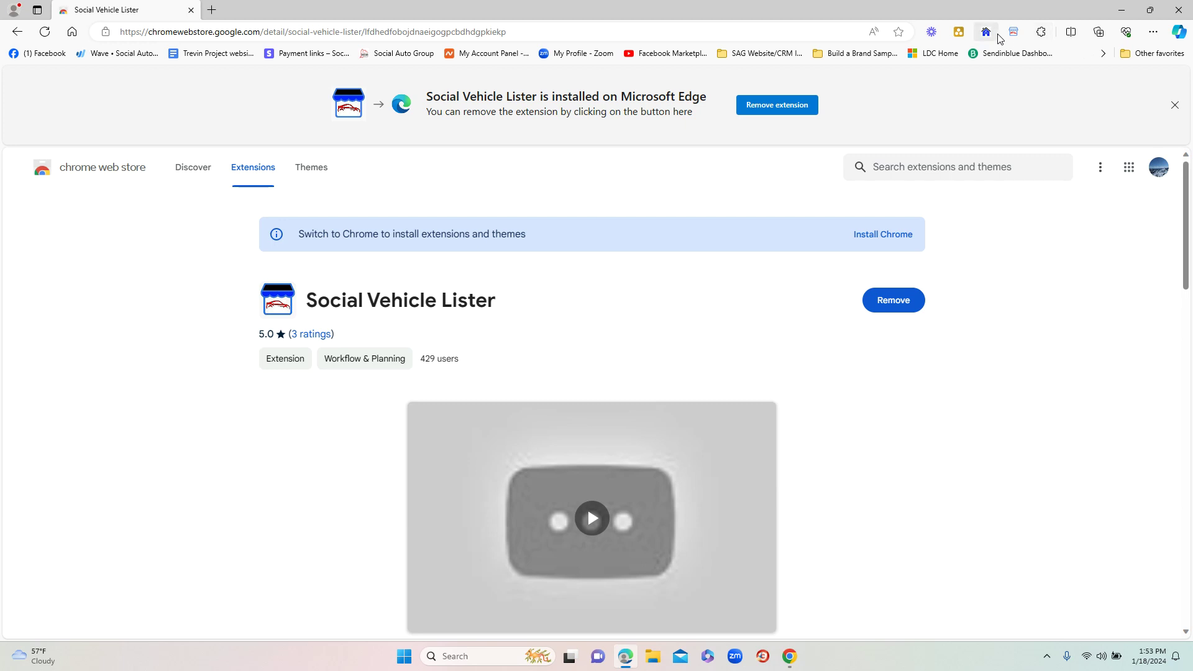
pyautogui.click(1042, 32)
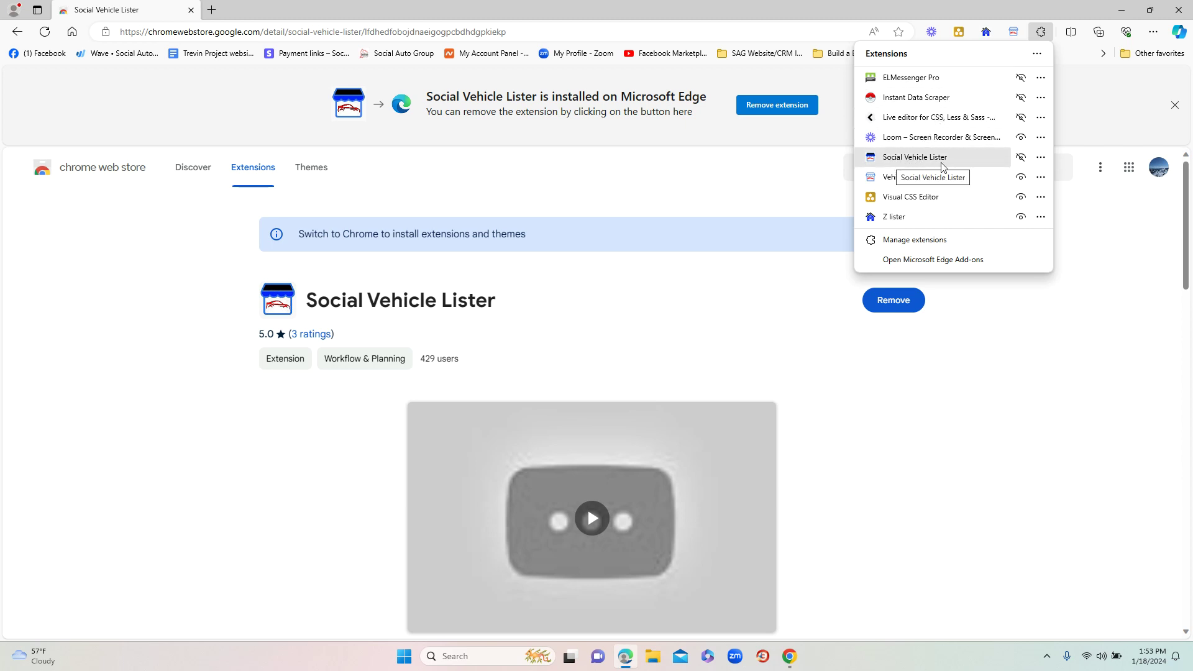
pyautogui.click(1021, 158)
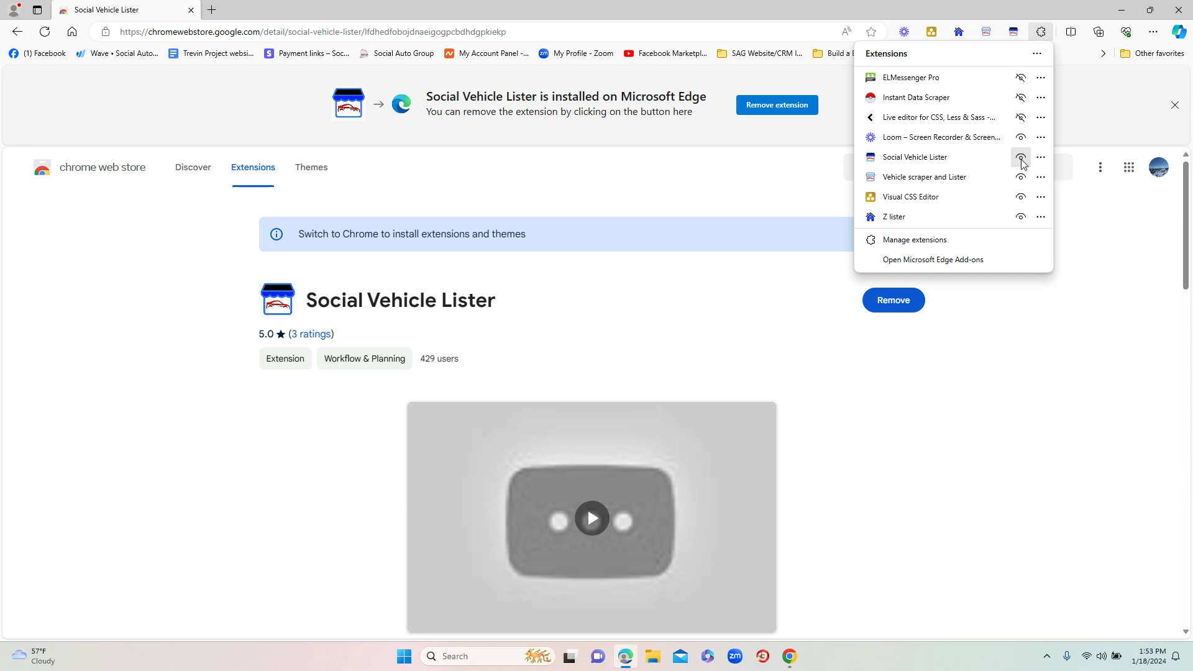
pyautogui.click(1051, 24)
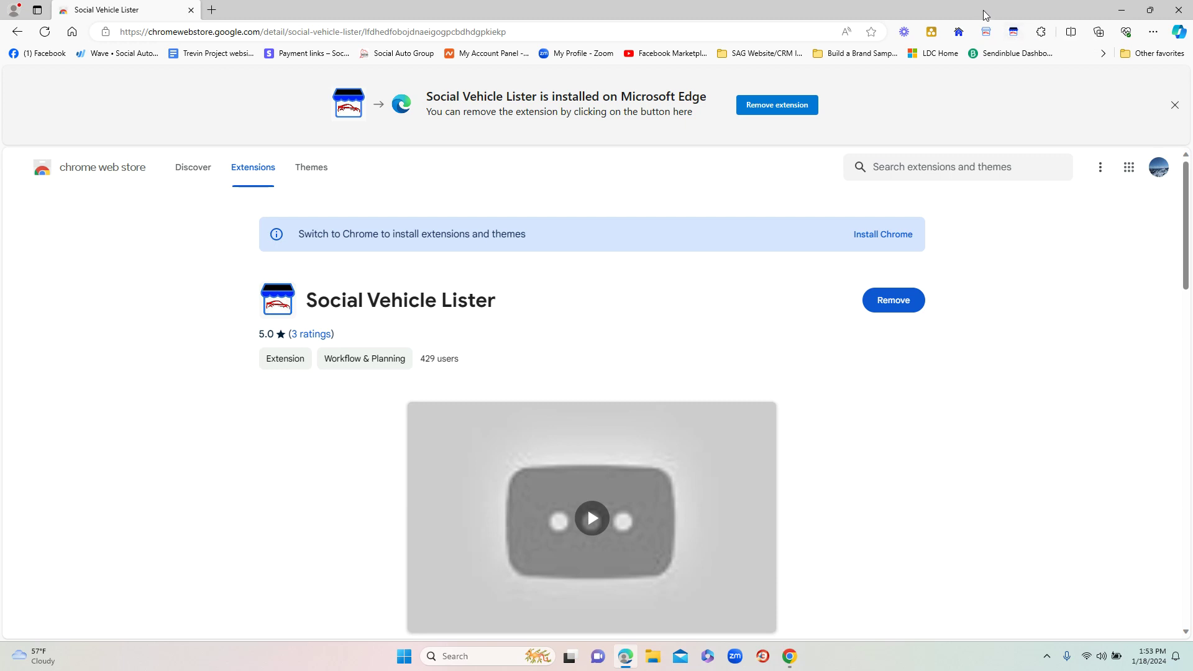
# Paste the account's API key into the lister popup and load the vehicle inventory.
pyautogui.click(1014, 34)
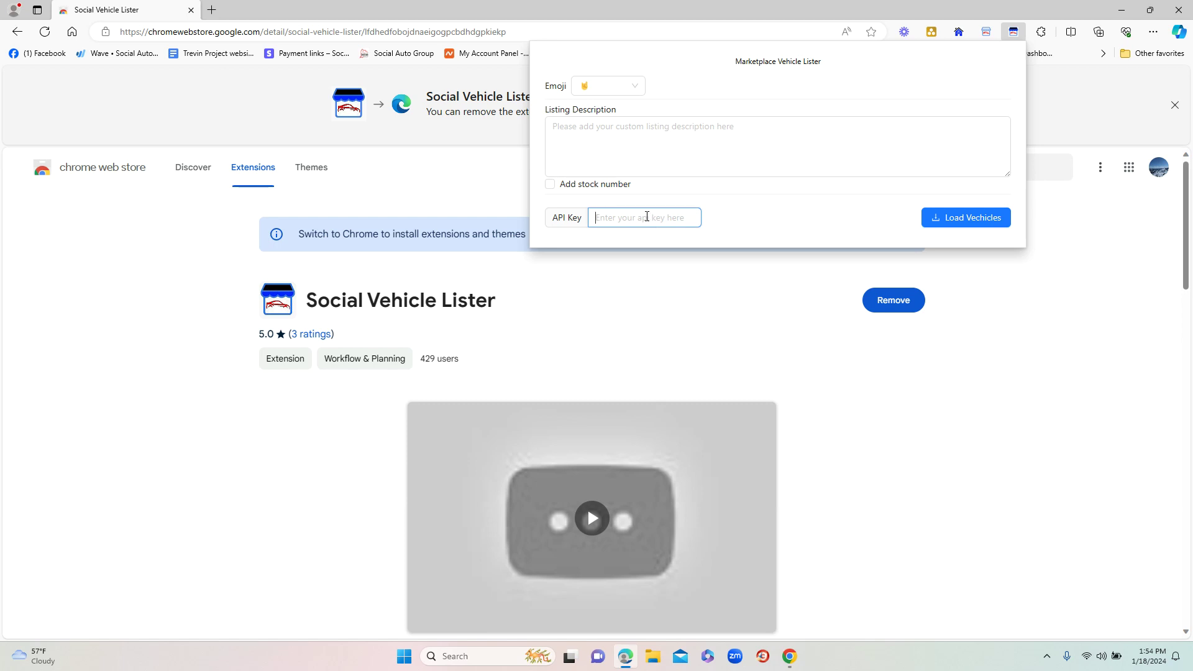
pyautogui.hotkey('ctrl', 'v')
pyautogui.click(950, 220)
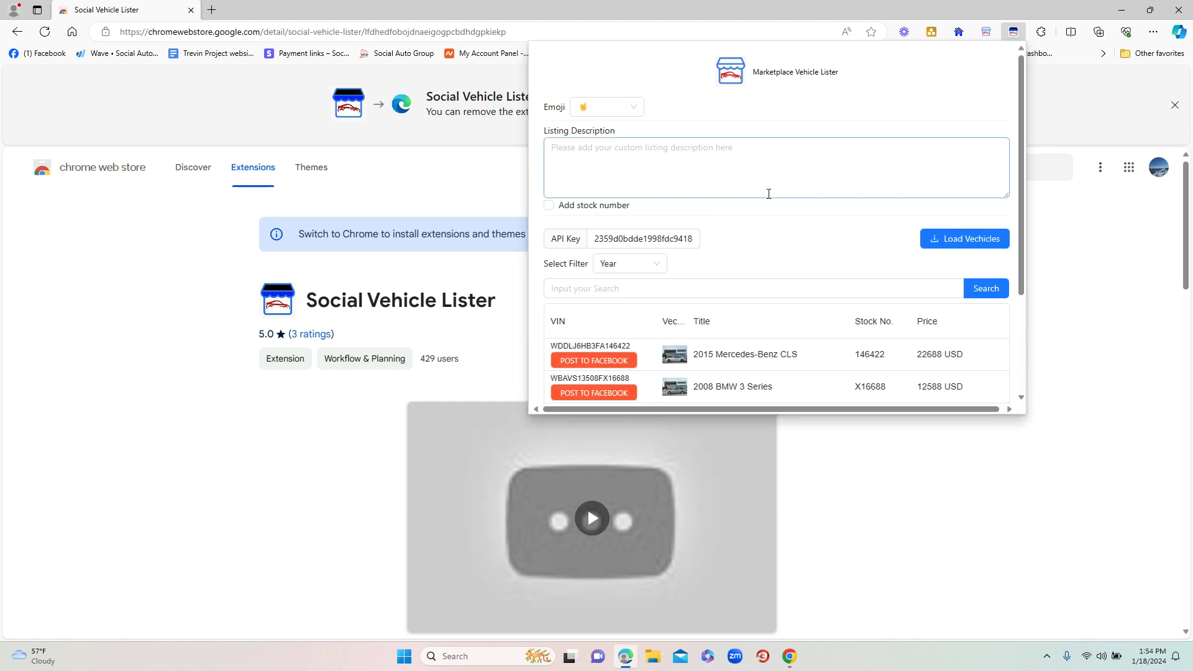
# Set the vehicle list to show 100 rows per page.
pyautogui.scroll(-3, 770, 194)
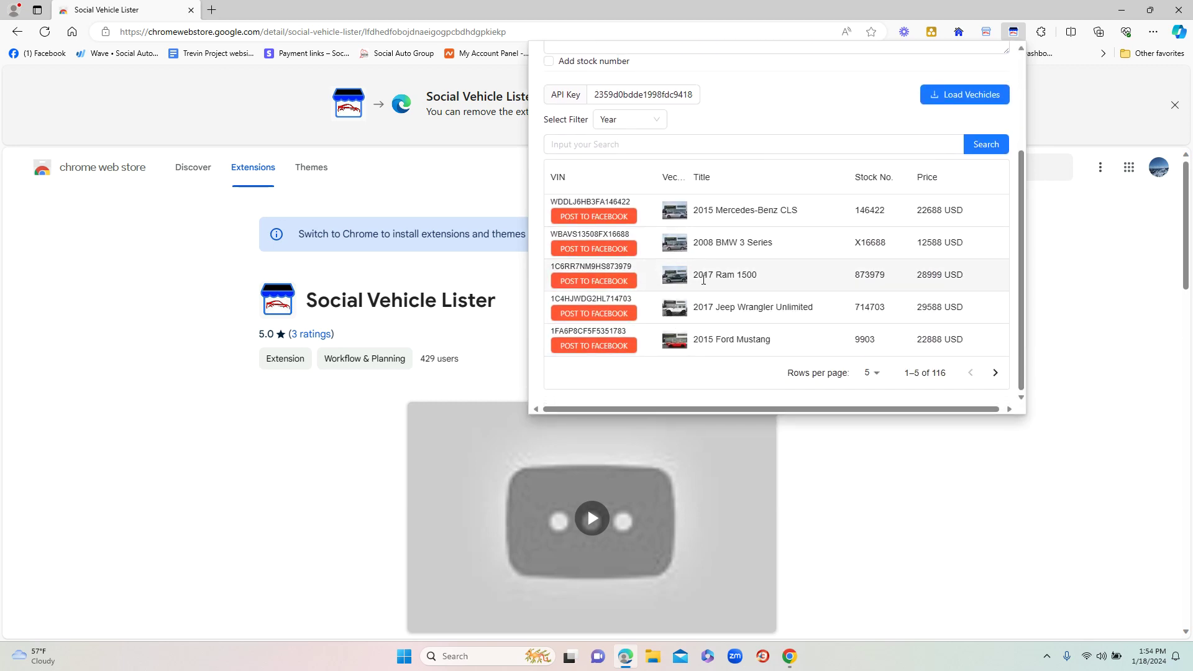
pyautogui.scroll(1, 706, 279)
pyautogui.scroll(2, 754, 234)
pyautogui.scroll(-3, 767, 192)
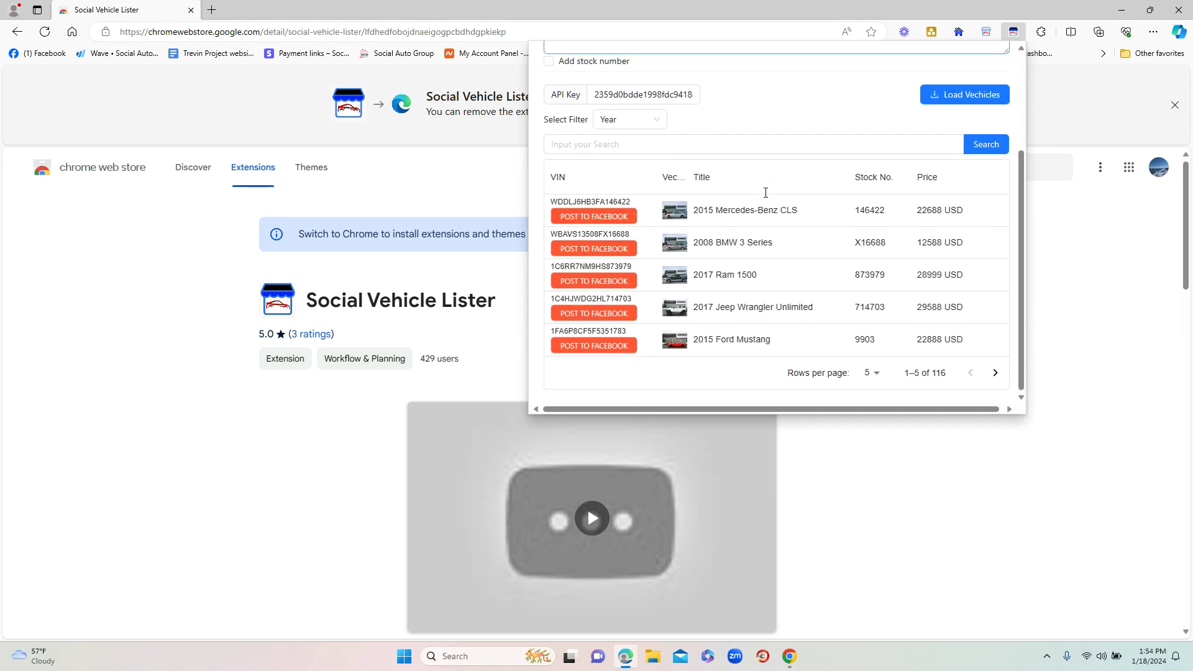
pyautogui.click(769, 372)
pyautogui.click(878, 375)
pyautogui.click(870, 388)
# View the 2015 Mercedes-Benz CLS photo gallery, then close it.
pyautogui.scroll(-3, 735, 263)
pyautogui.scroll(-12, 735, 262)
pyautogui.scroll(15, 738, 268)
pyautogui.scroll(-2, 739, 271)
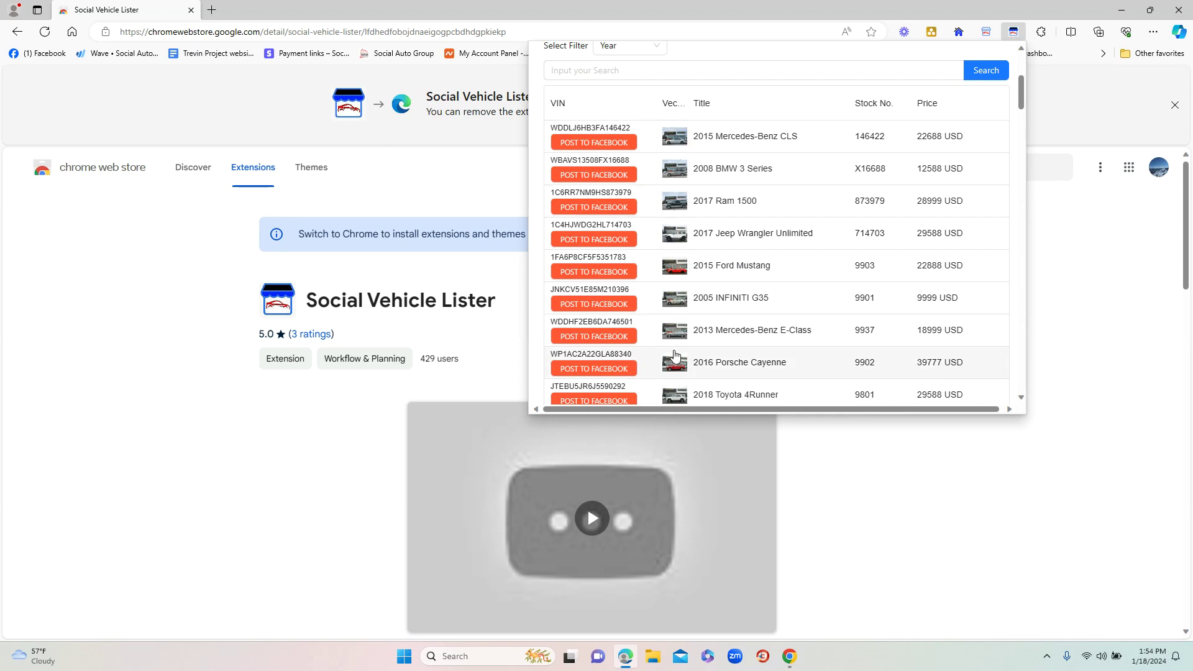
pyautogui.scroll(1, 679, 286)
pyautogui.click(677, 190)
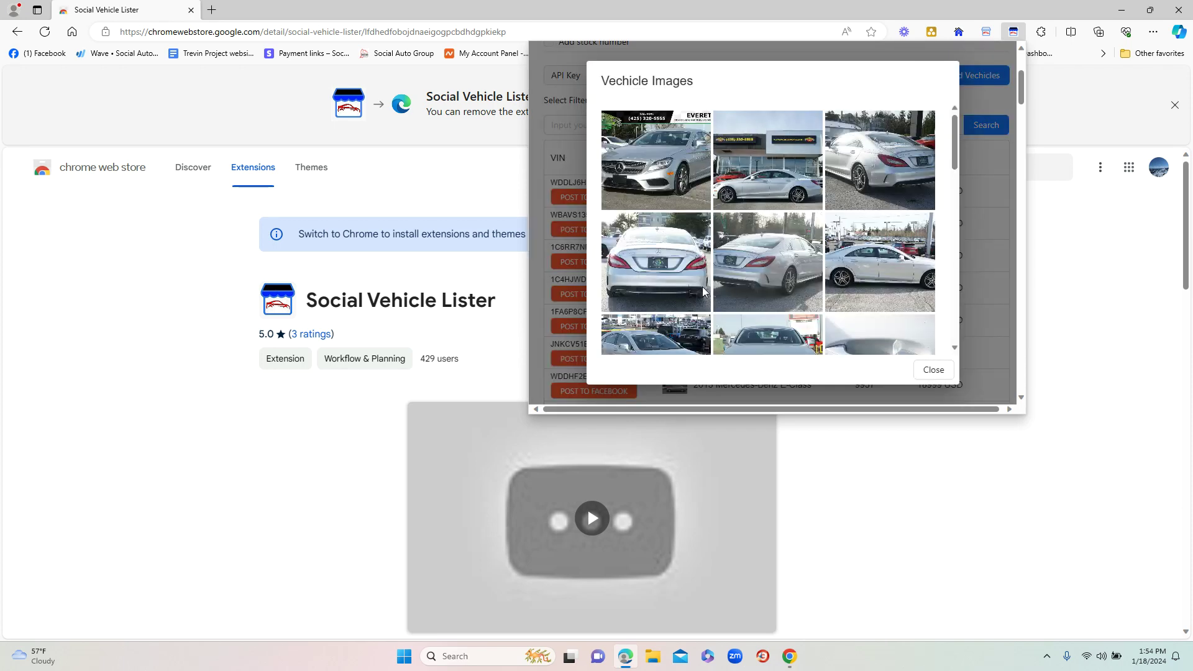
pyautogui.scroll(-5, 748, 281)
pyautogui.scroll(5, 758, 286)
pyautogui.click(926, 371)
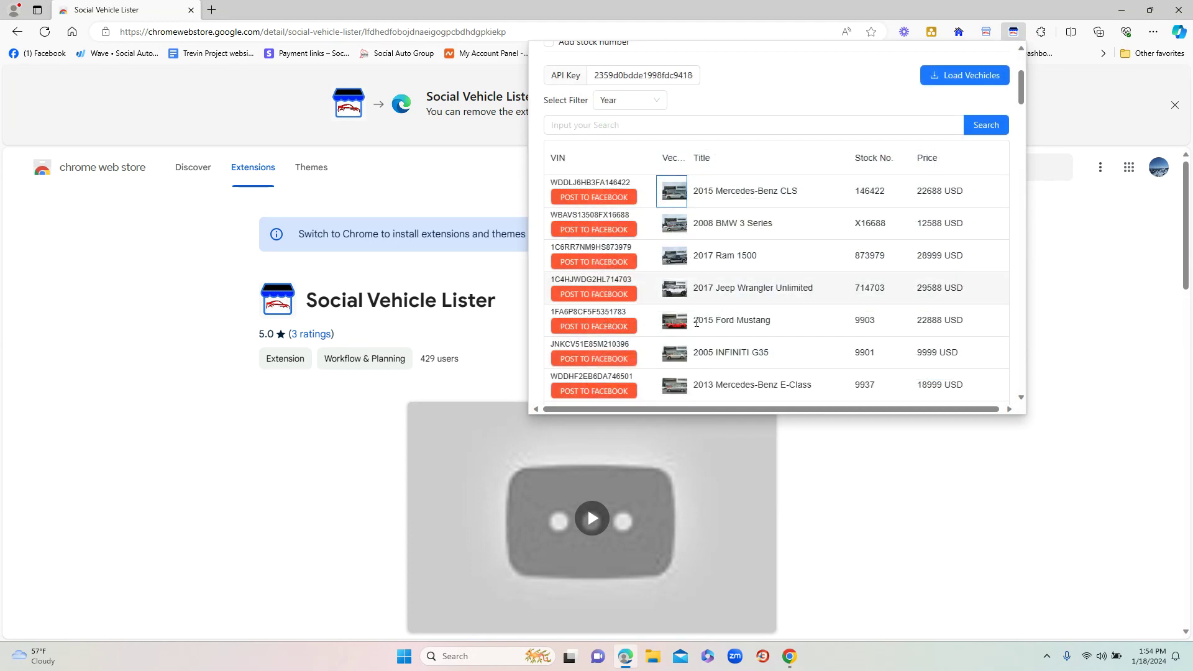
pyautogui.scroll(-3, 726, 334)
pyautogui.scroll(3, 743, 332)
pyautogui.scroll(3, 743, 332)
pyautogui.scroll(-1, 743, 333)
pyautogui.scroll(1, 743, 333)
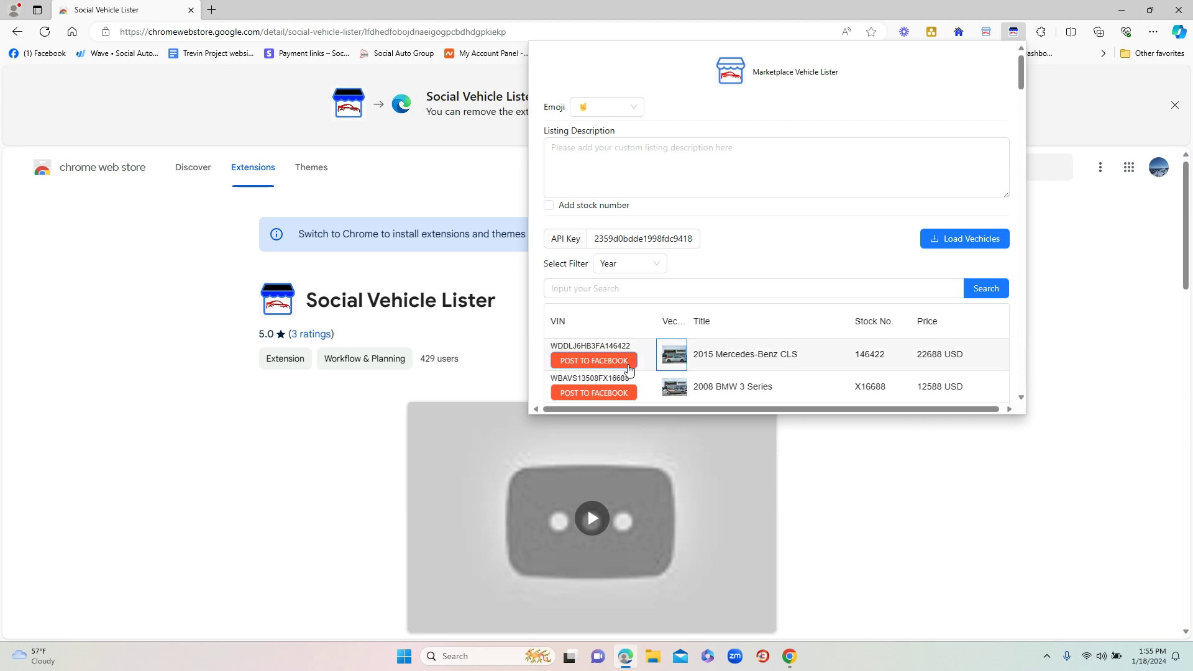
# Write a listing description with the contact's name and phone number, and choose the fire emoji.
pyautogui.click(572, 157)
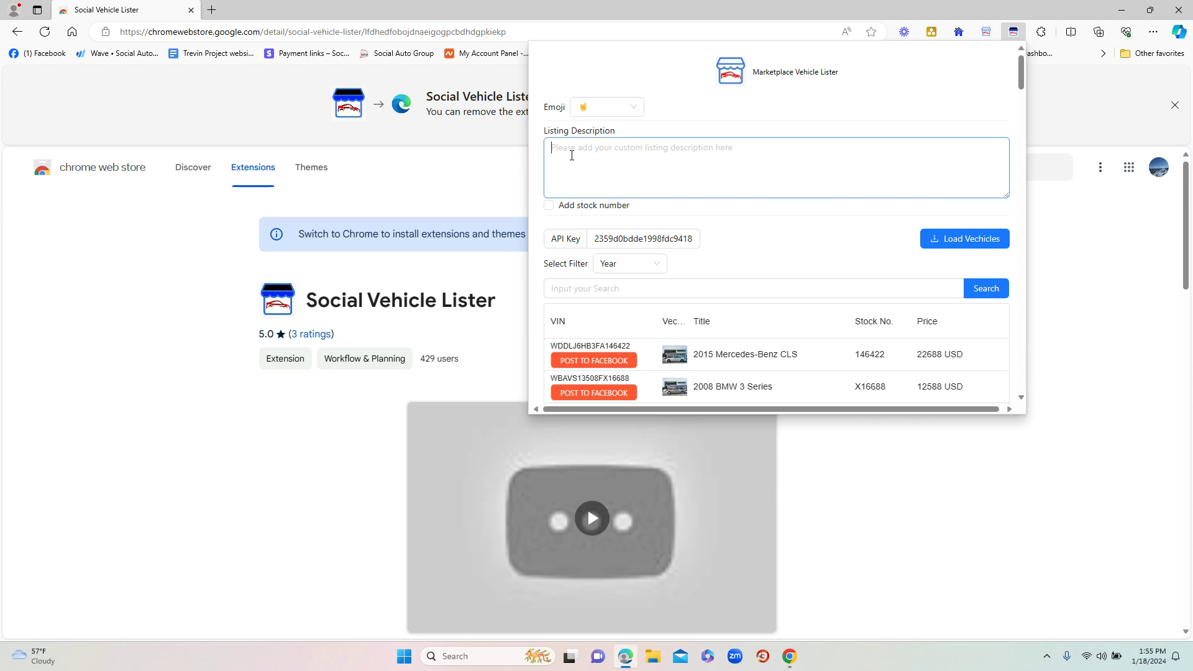
pyautogui.write('C')
pyautogui.write('all Bob 555-555-5555')
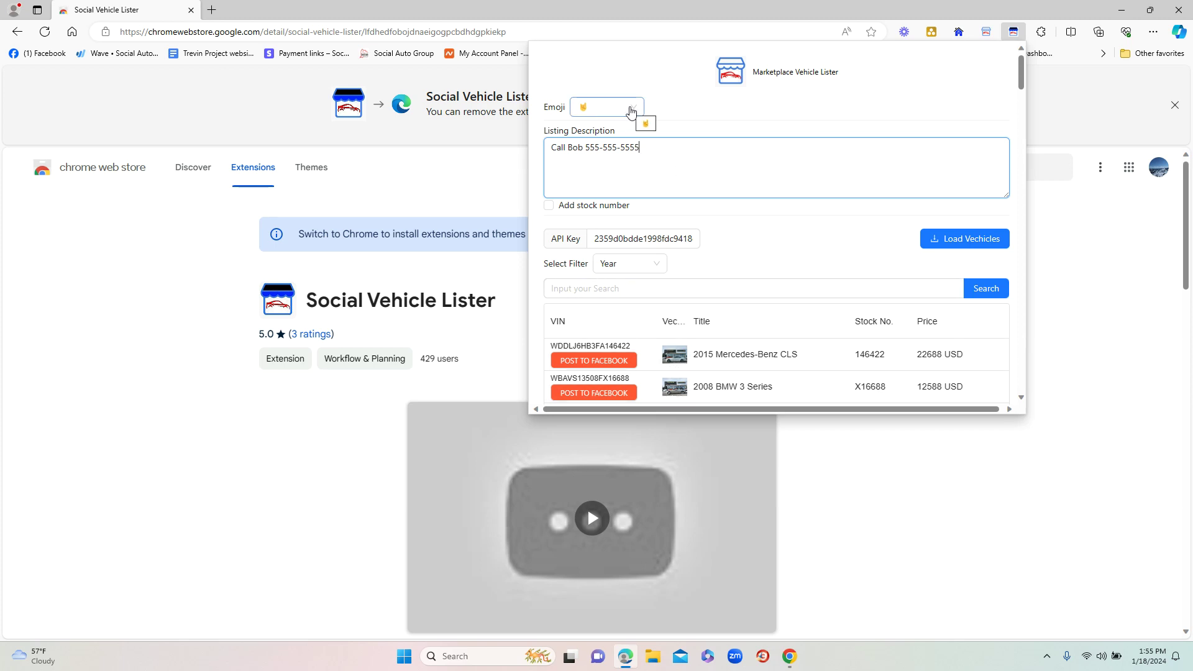
pyautogui.click(631, 111)
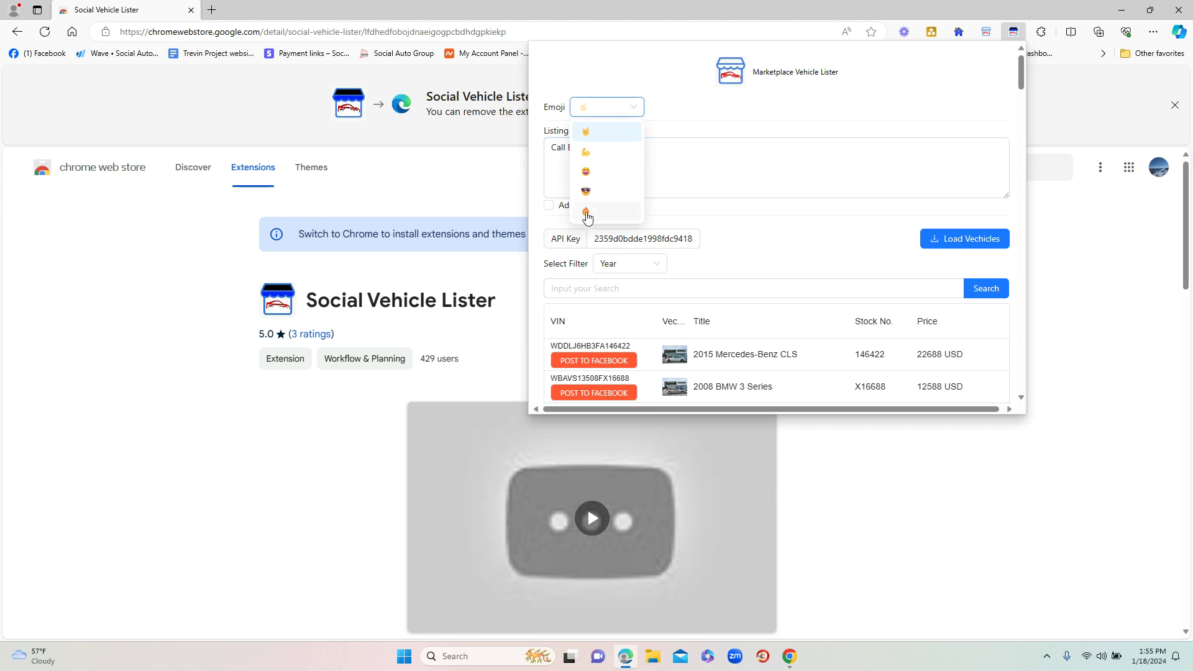
pyautogui.click(642, 211)
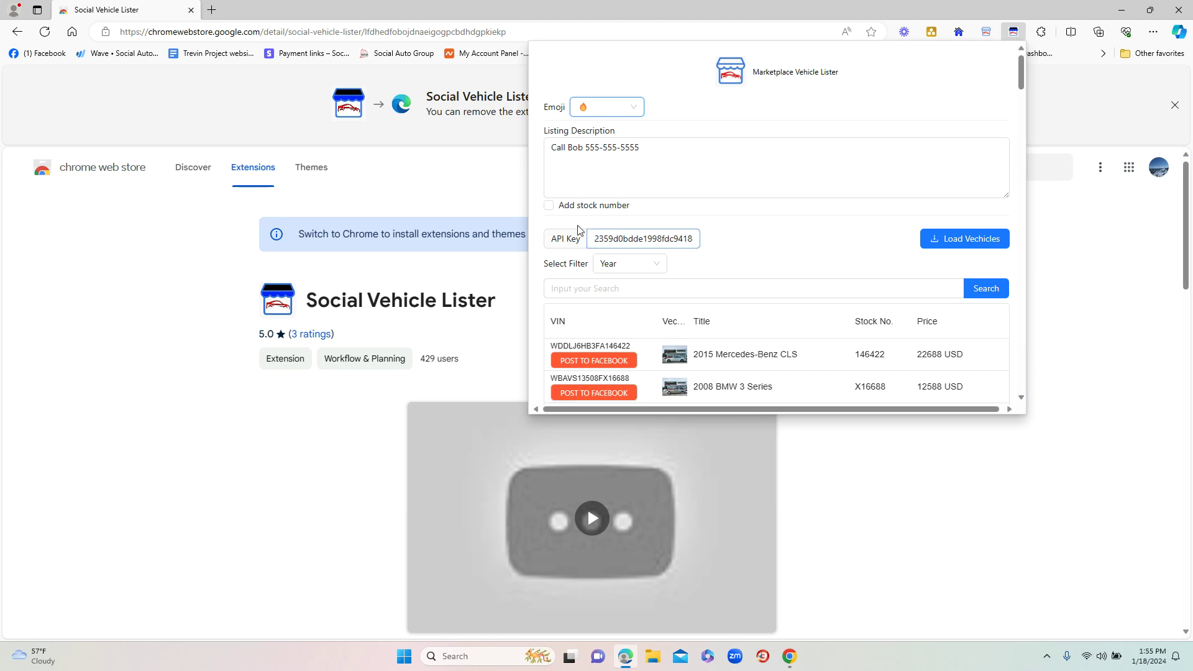
# Enable Add stock number so listings include the stock number.
pyautogui.click(549, 205)
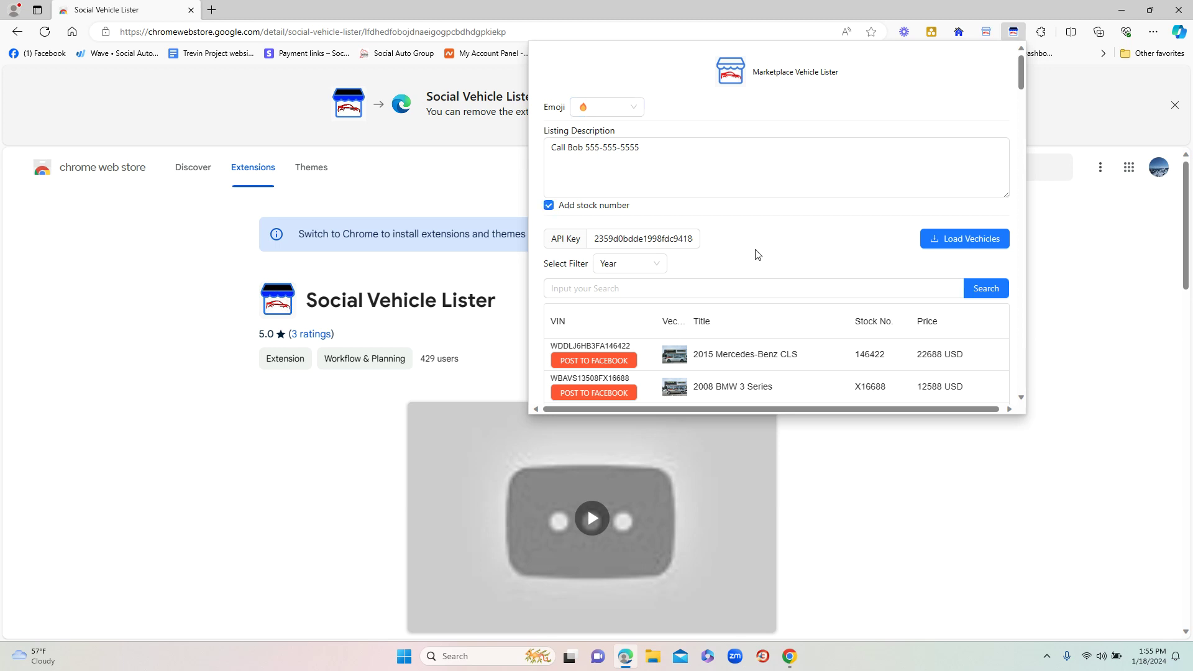
pyautogui.scroll(-1, 774, 233)
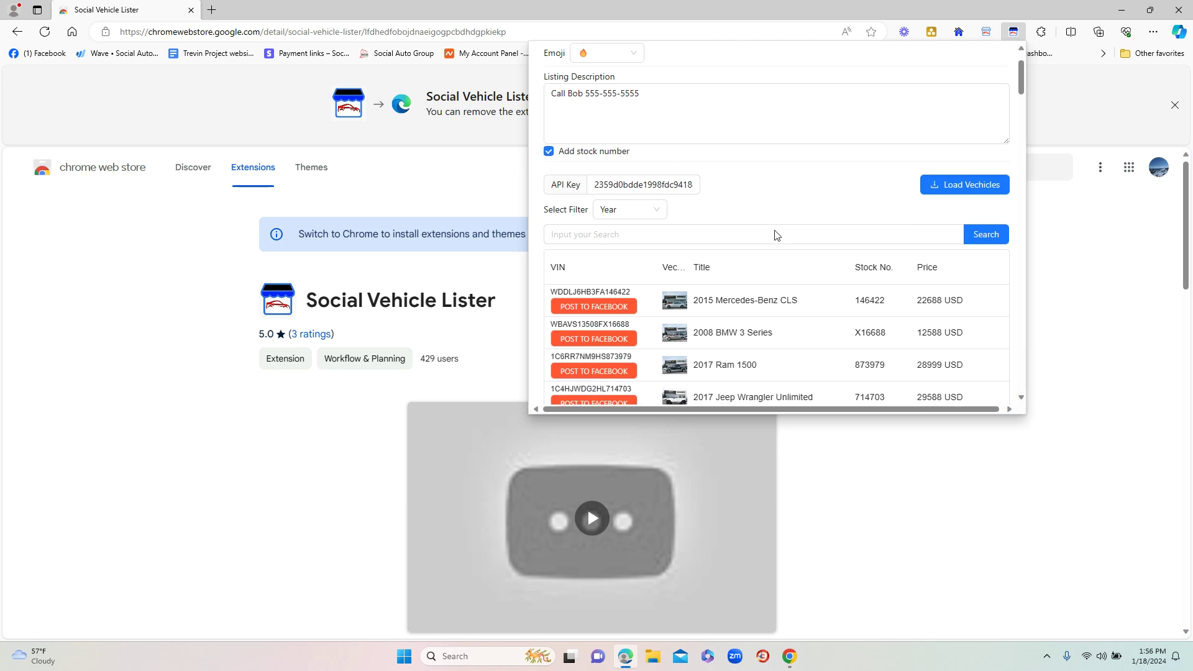
pyautogui.scroll(1, 773, 231)
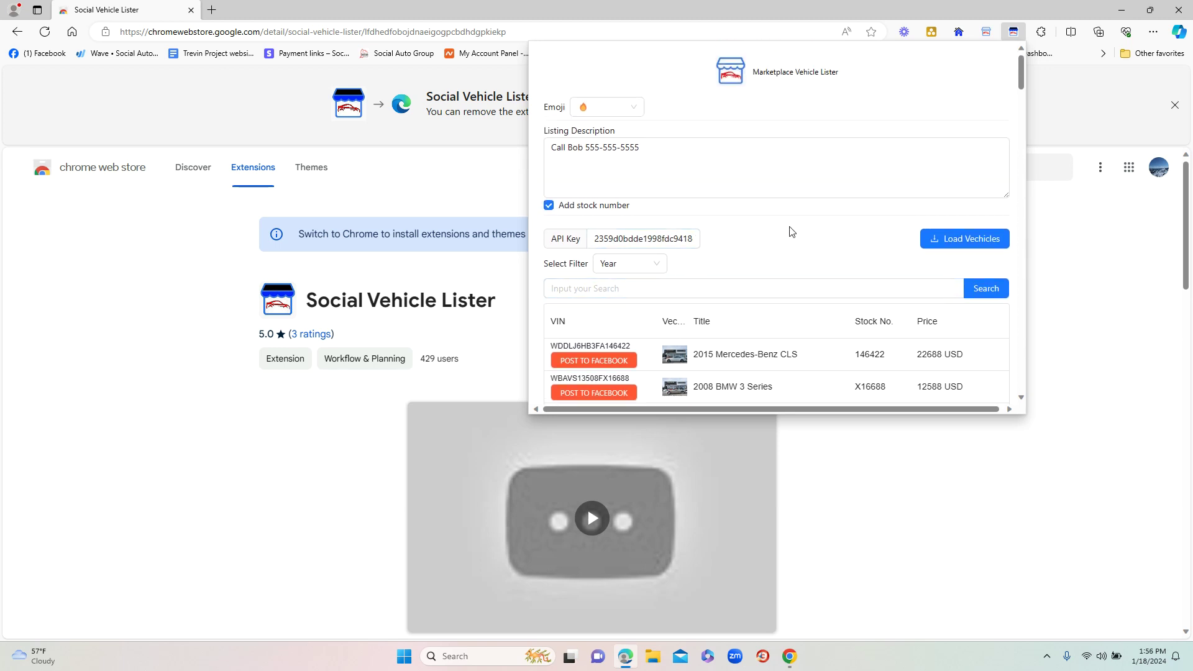
pyautogui.scroll(-1, 789, 232)
pyautogui.scroll(-1, 765, 271)
pyautogui.scroll(1, 766, 274)
# Search the vehicles for BMW with the Year filter kept, then clear the search.
pyautogui.click(616, 236)
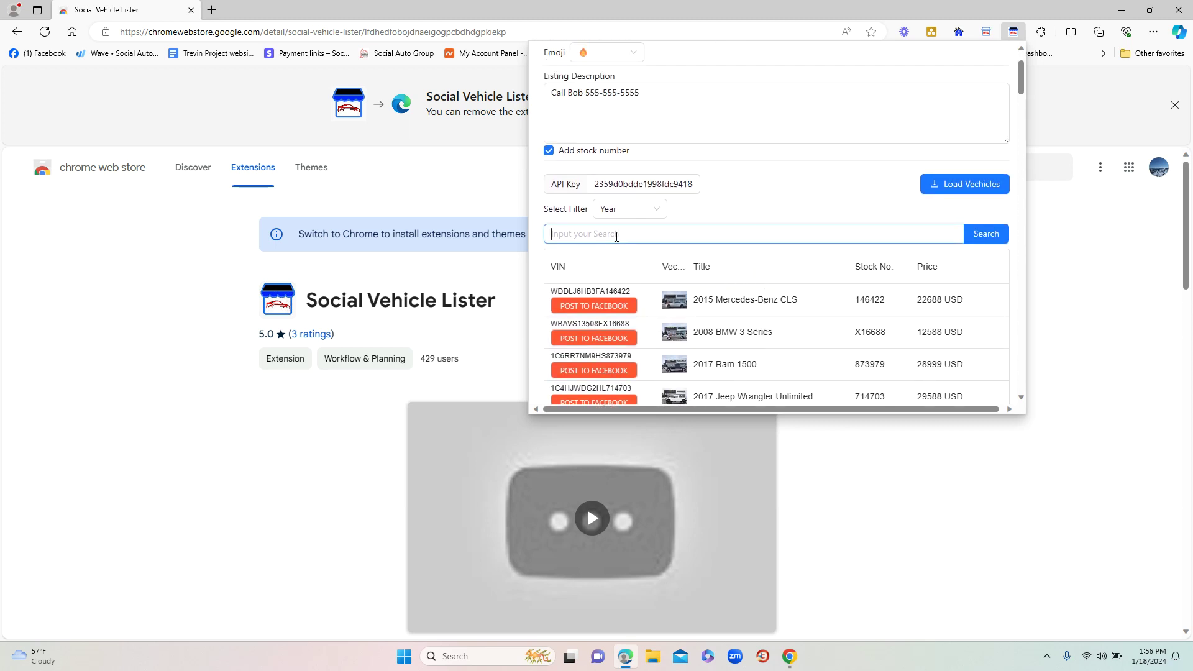
pyautogui.click(659, 211)
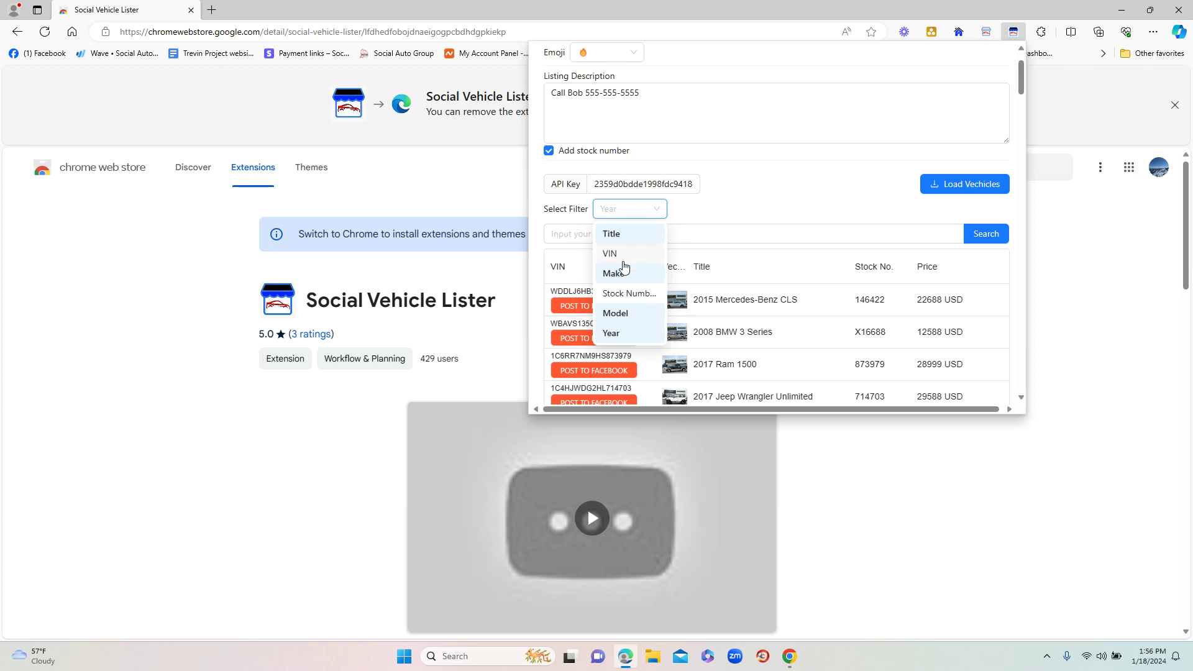
pyautogui.press('Escape')
pyautogui.click(621, 235)
pyautogui.write('BMW')
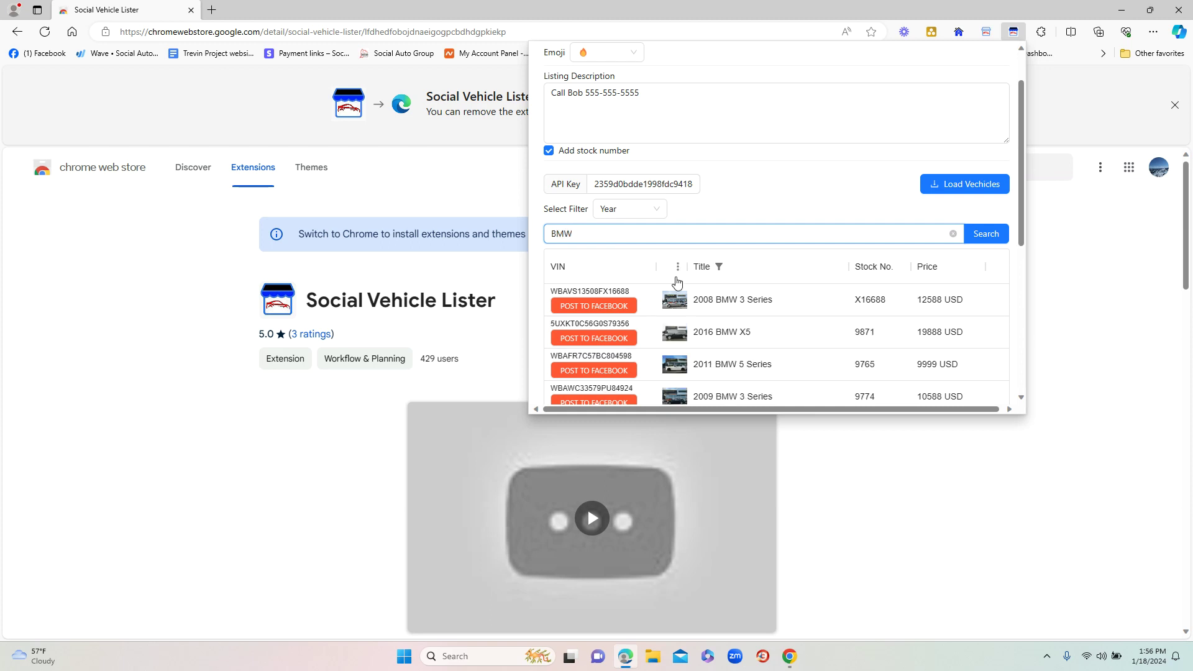
pyautogui.scroll(-5, 764, 267)
pyautogui.scroll(5, 763, 267)
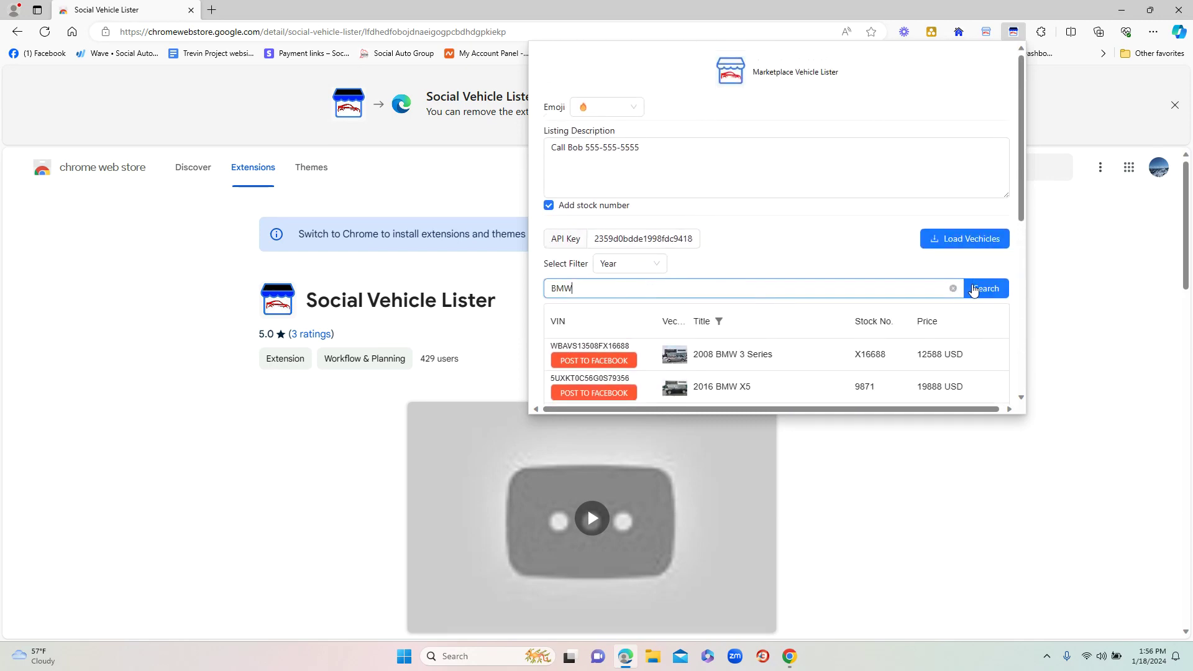
pyautogui.click(953, 289)
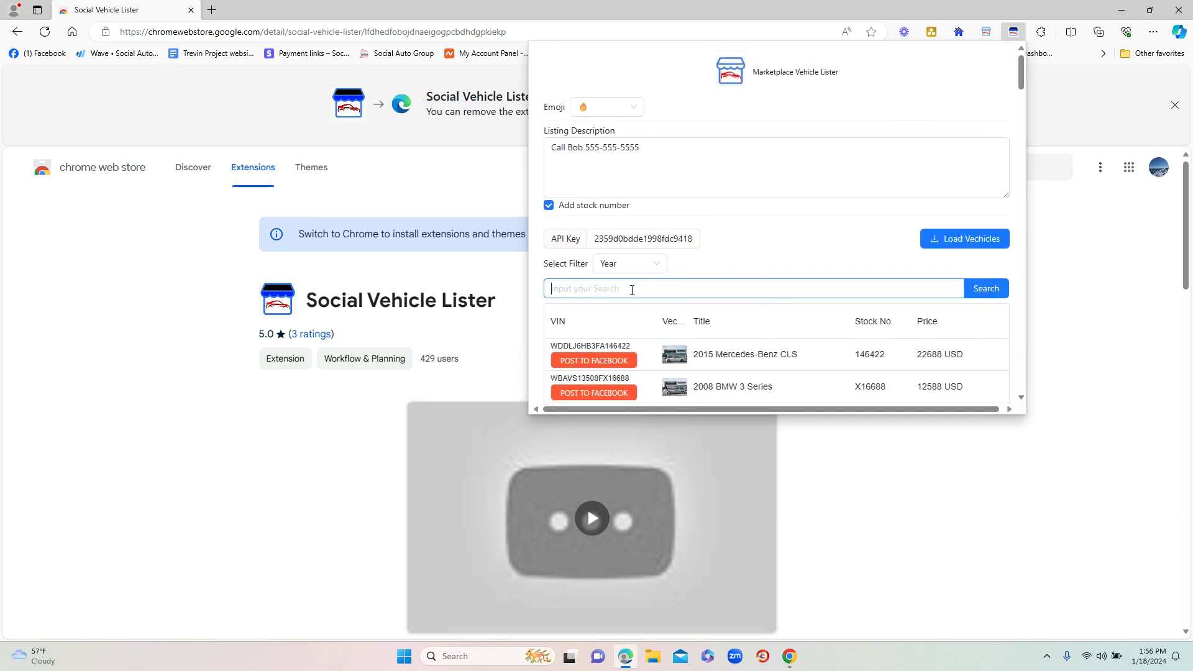
# Search the vehicles for 2021, then erase the search.
pyautogui.write('21')
pyautogui.write('021')
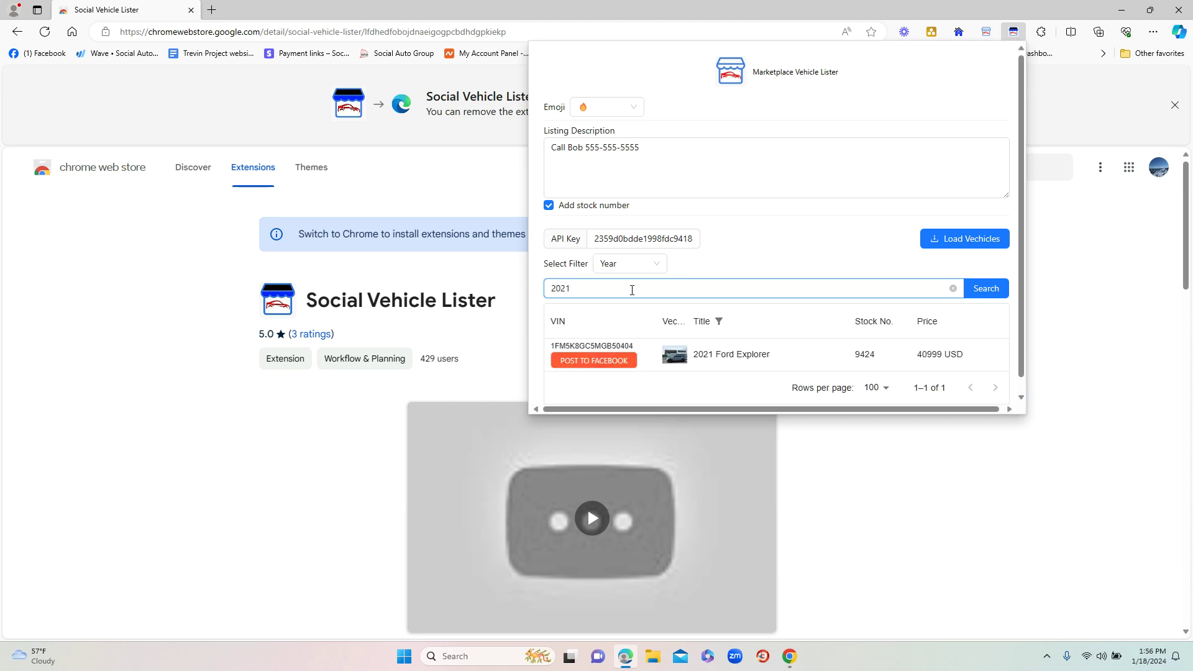
pyautogui.press('BackSpace')
pyautogui.press('BackSpace')
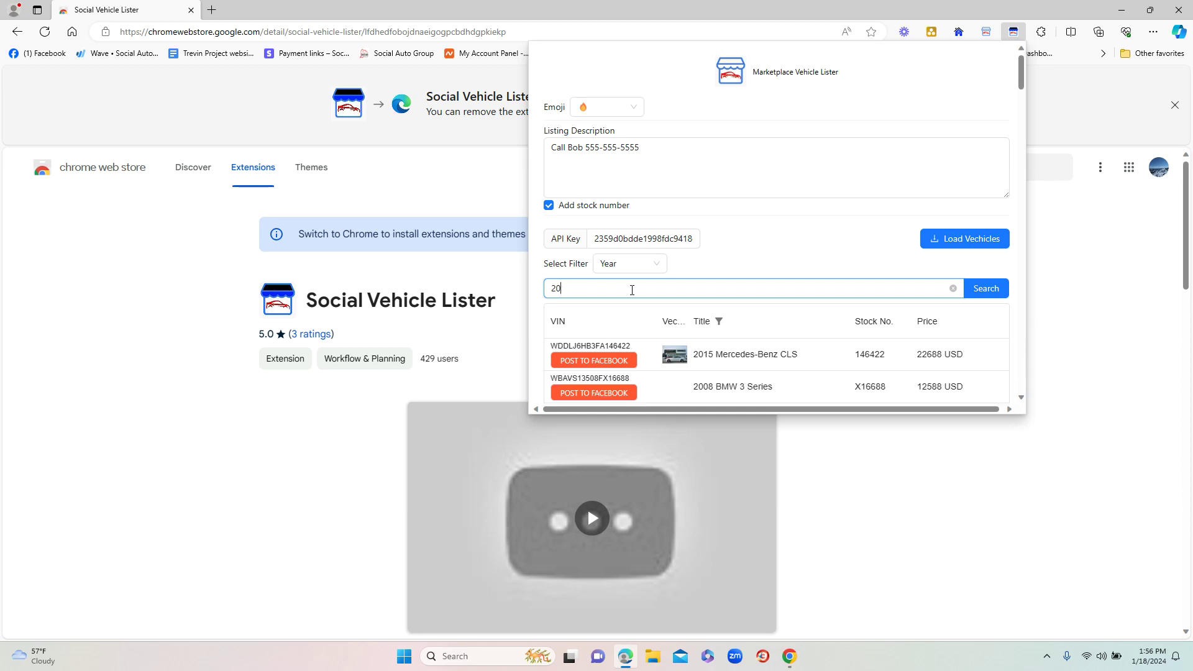
pyautogui.press('BackSpace')
# Switch the search filter to Stock Number, try stock-number searches, and clear them.
pyautogui.click(651, 264)
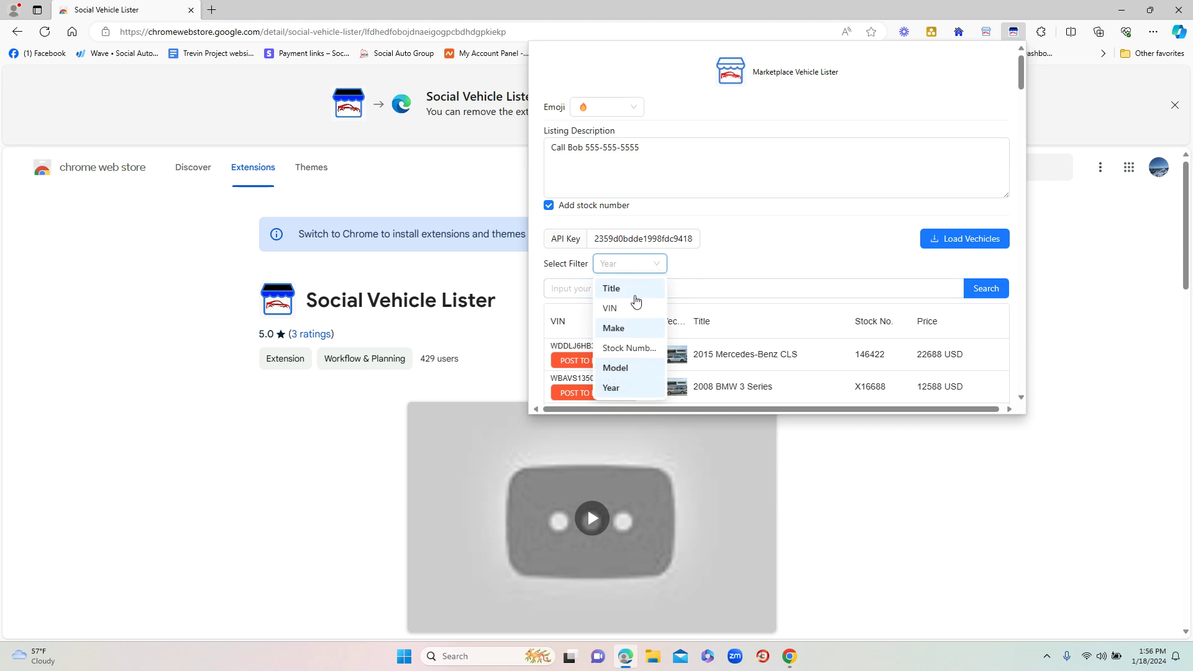
pyautogui.click(624, 349)
pyautogui.click(587, 289)
pyautogui.write('X')
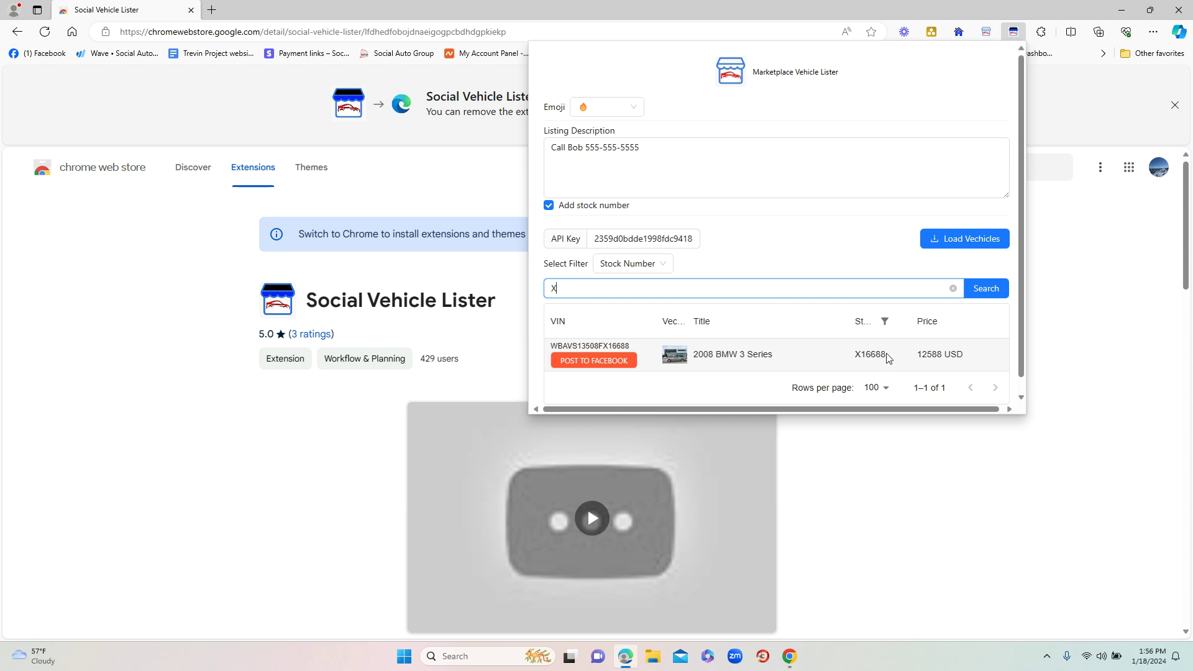
pyautogui.press('BackSpace')
pyautogui.write('6')
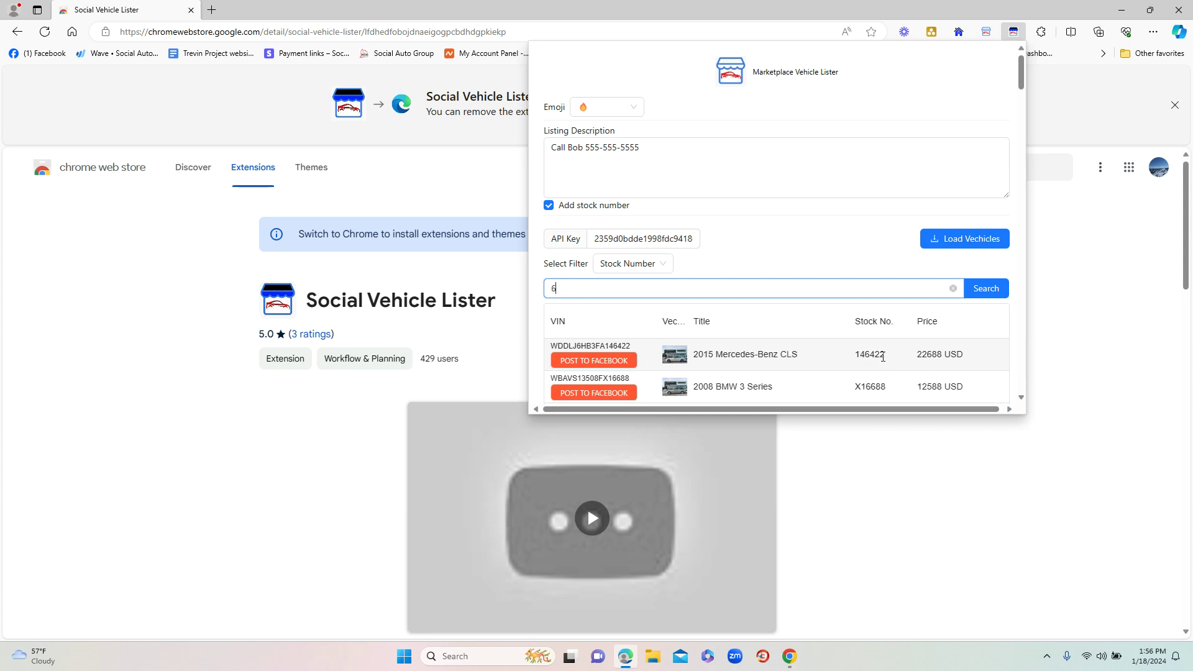
pyautogui.write('6')
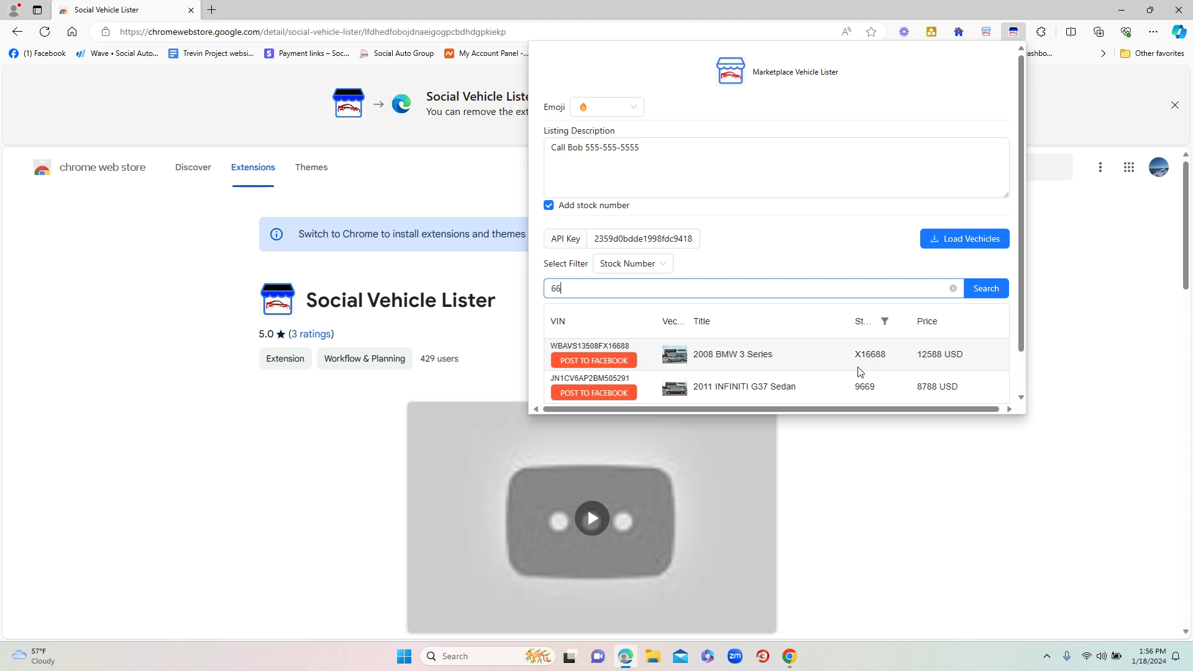
pyautogui.scroll(-1, 844, 377)
pyautogui.scroll(1, 818, 337)
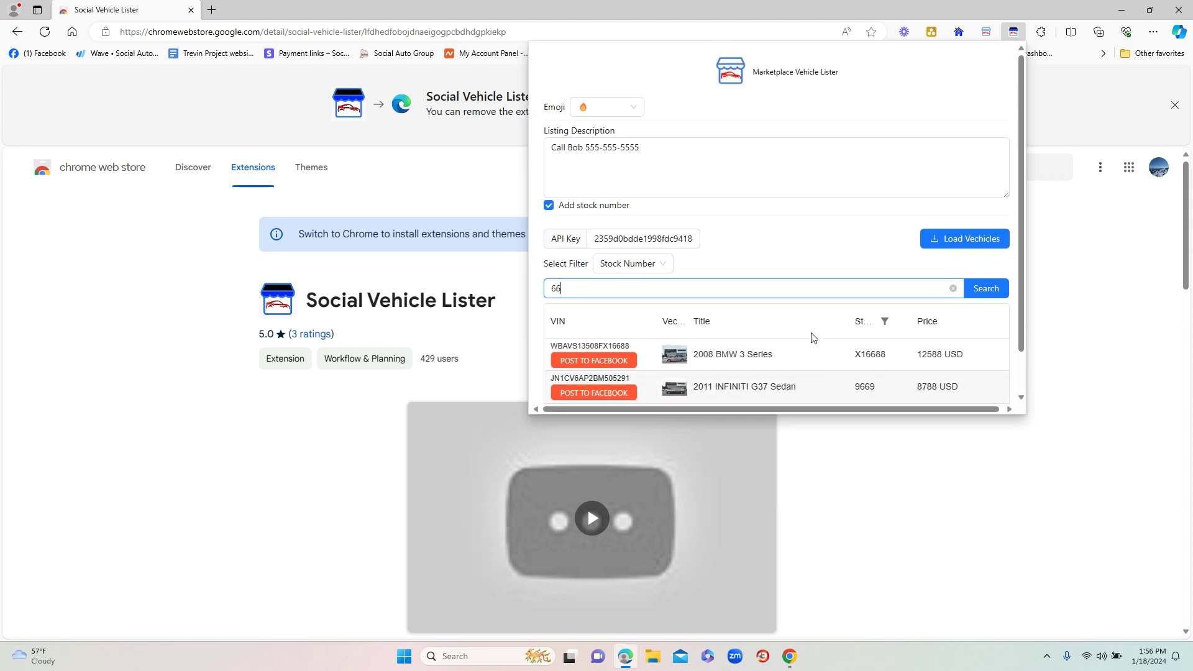
pyautogui.press('BackSpace')
pyautogui.press('BackSpace')
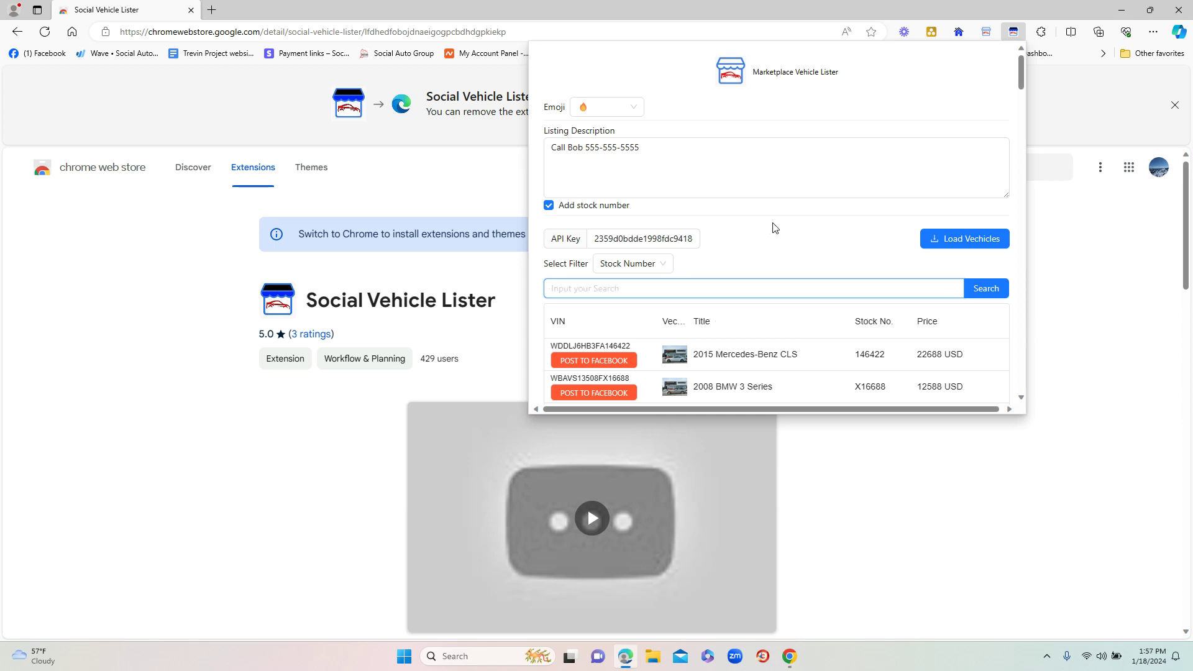
pyautogui.scroll(-2, 791, 205)
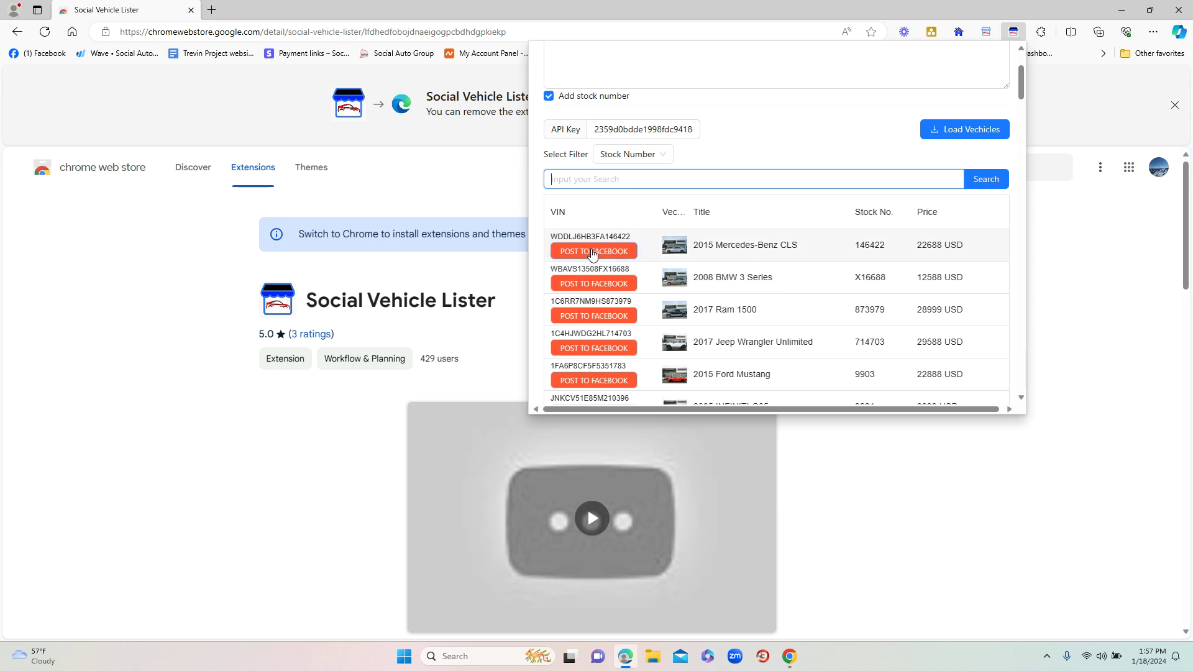
# Post the 2015 Mercedes-Benz CLS to Marketplace, then reopen the lister and reload vehicles.
pyautogui.click(592, 253)
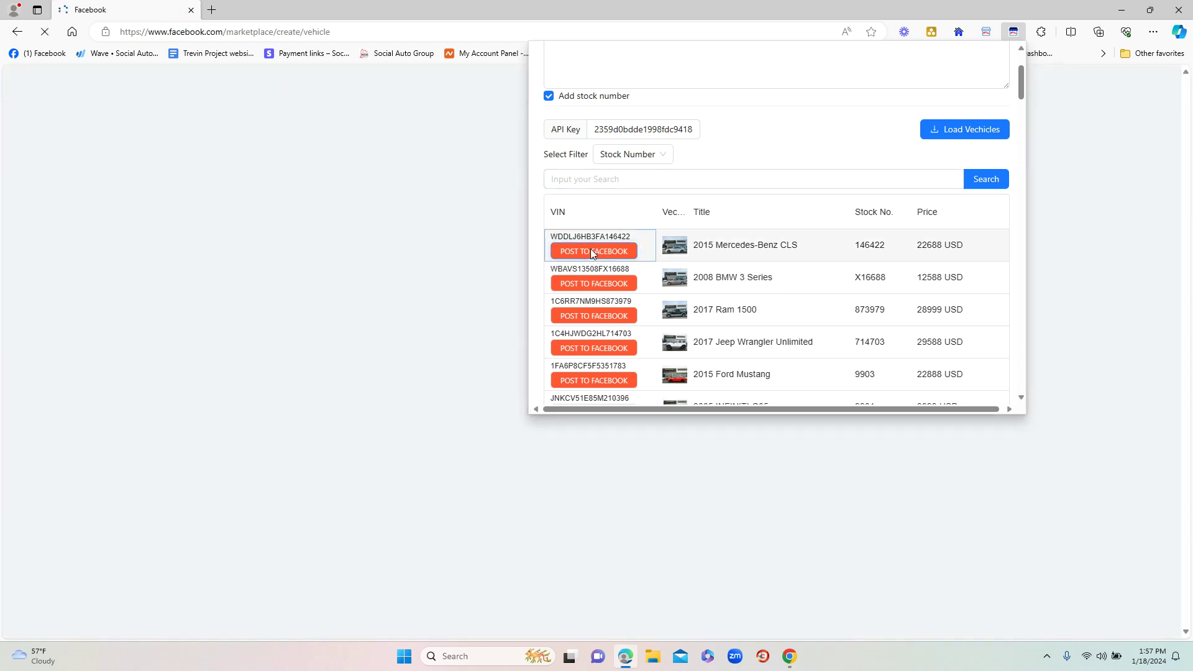
pyautogui.click(1015, 36)
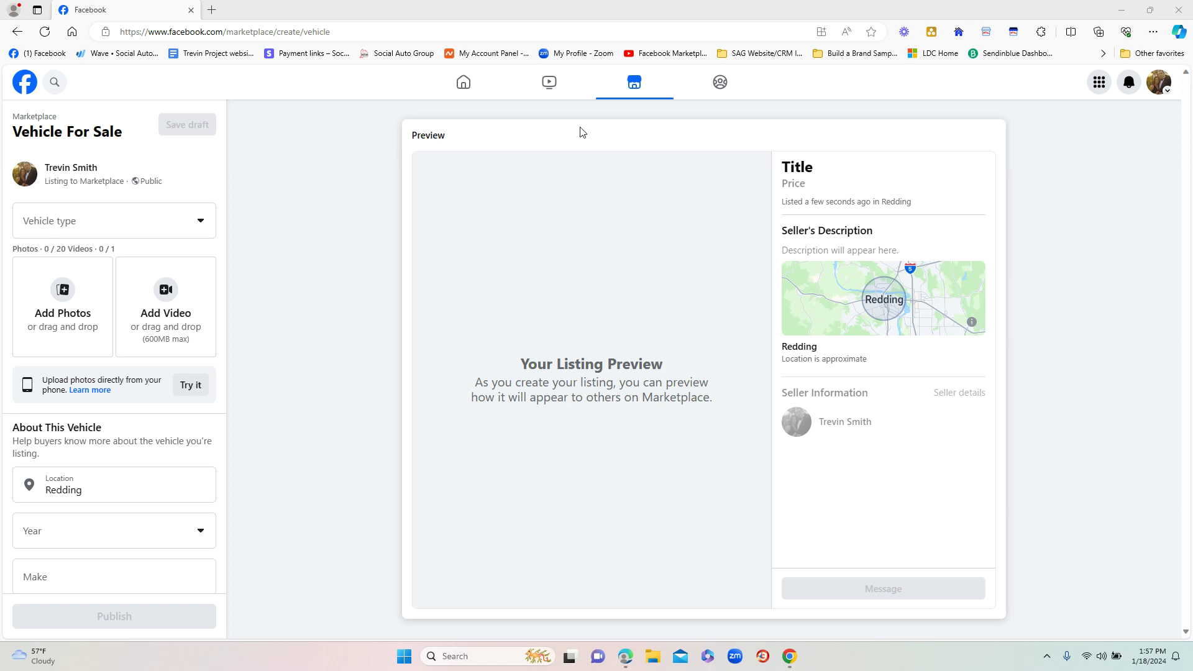
pyautogui.click(1014, 33)
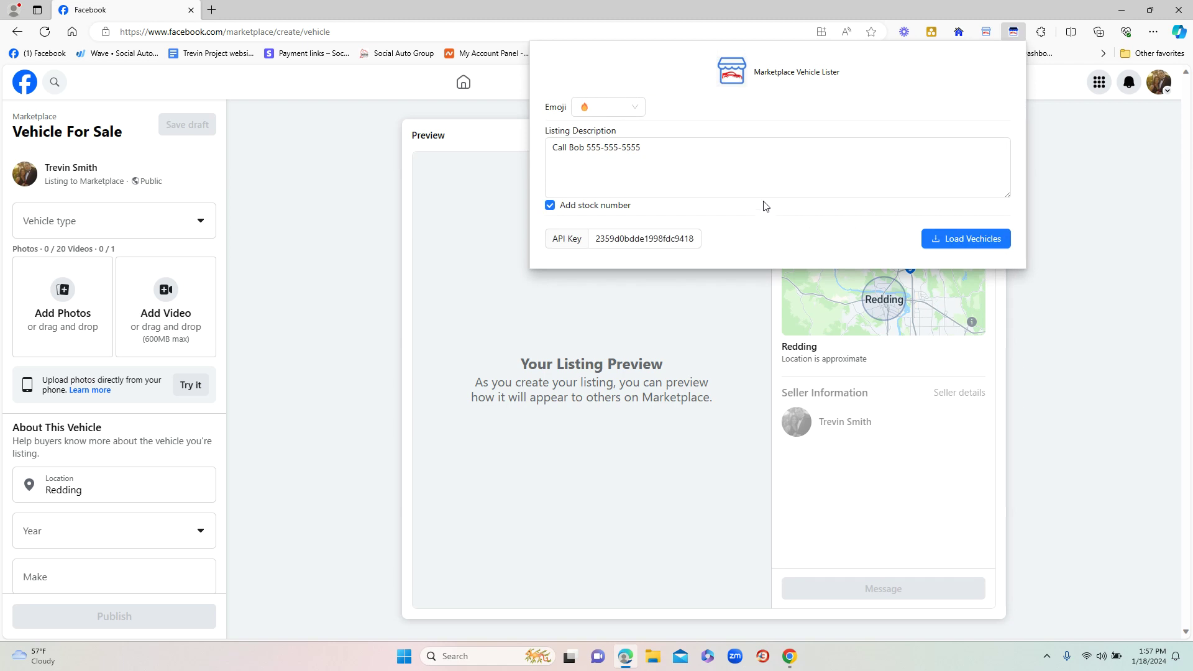
pyautogui.click(927, 239)
pyautogui.scroll(-1, 790, 215)
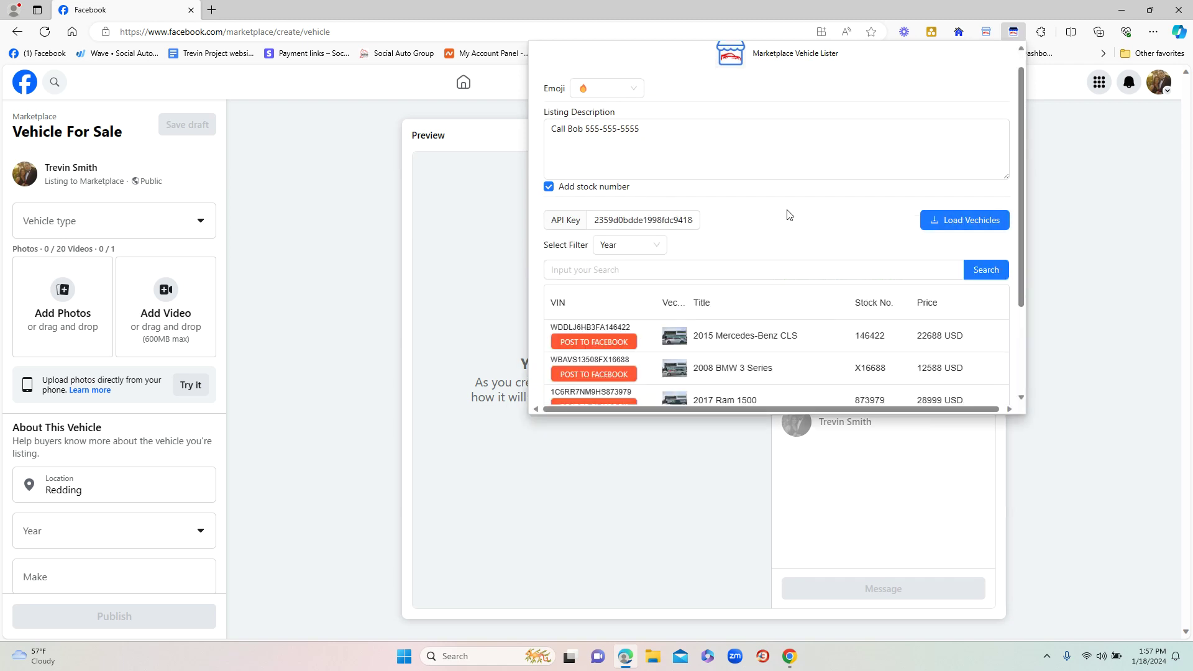
pyautogui.scroll(-1, 790, 215)
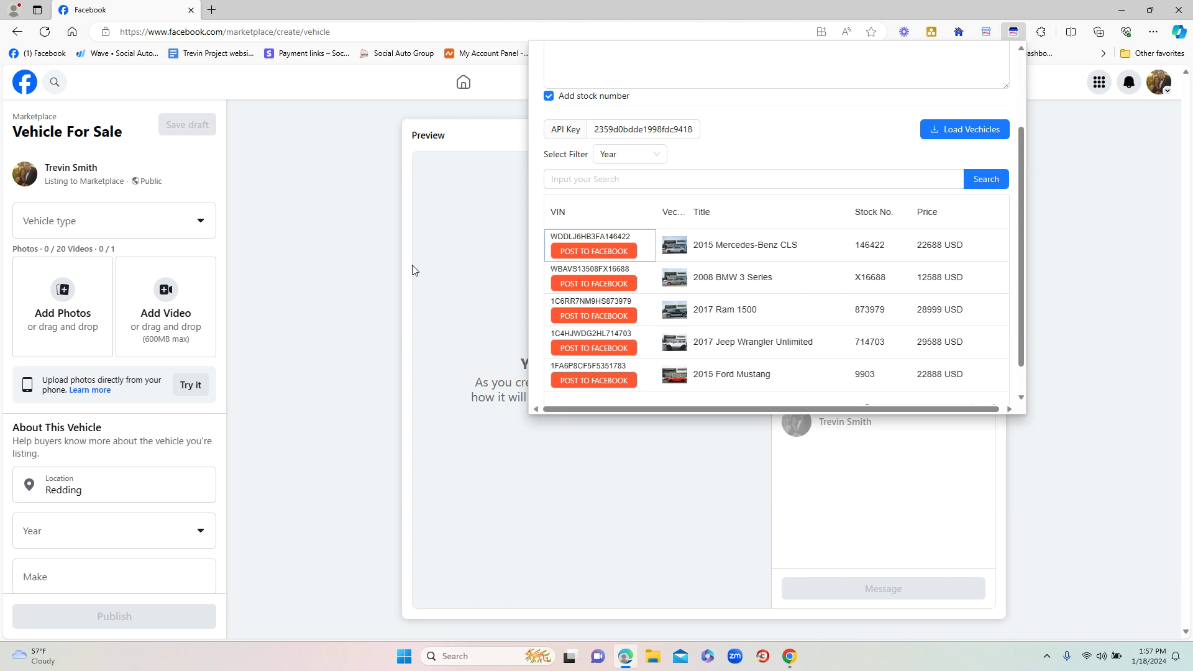
# Replace the Facebook listing tab with a fresh tab and reopen the vehicle lister.
pyautogui.click(211, 11)
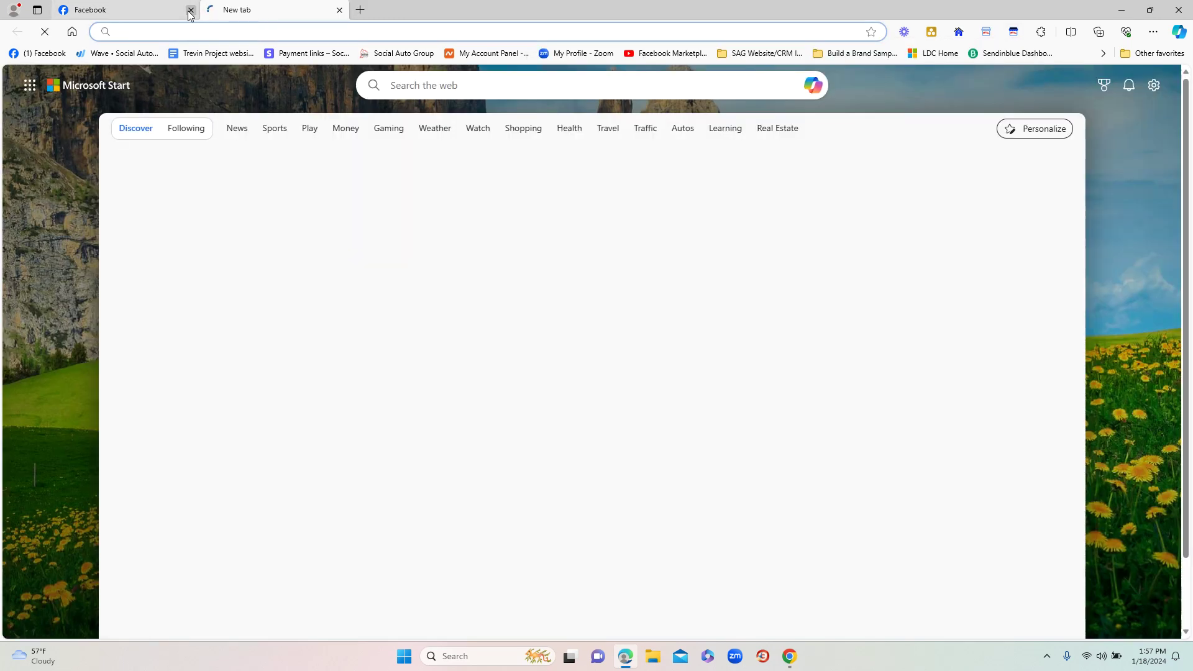
pyautogui.click(191, 12)
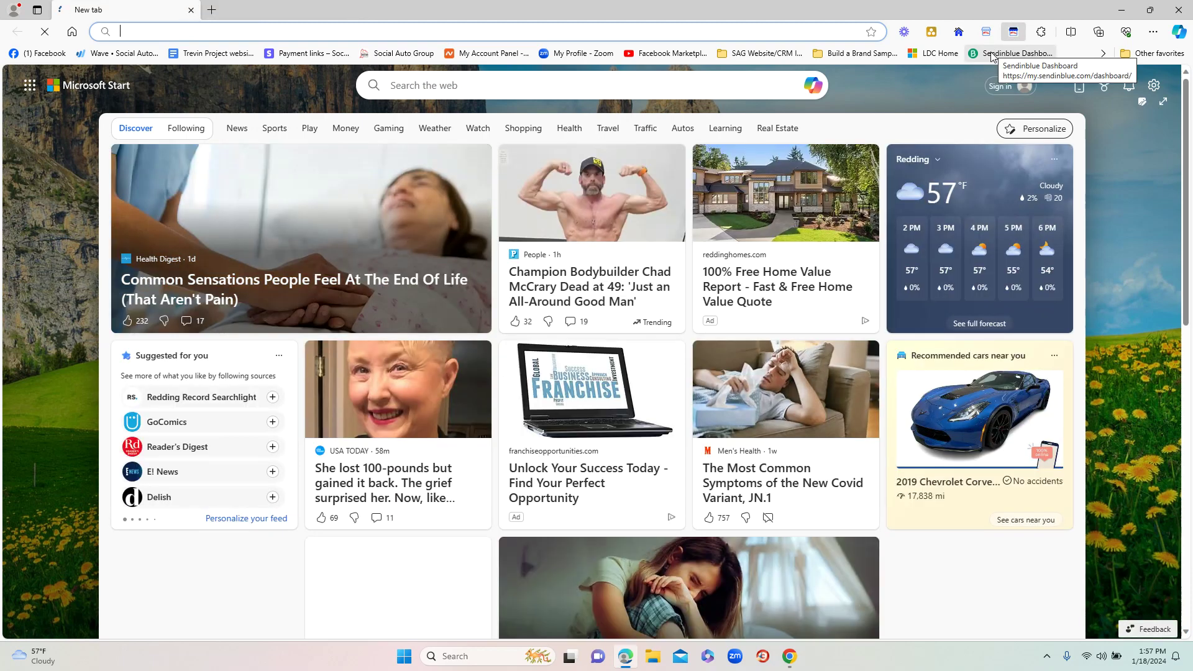
pyautogui.click(1014, 32)
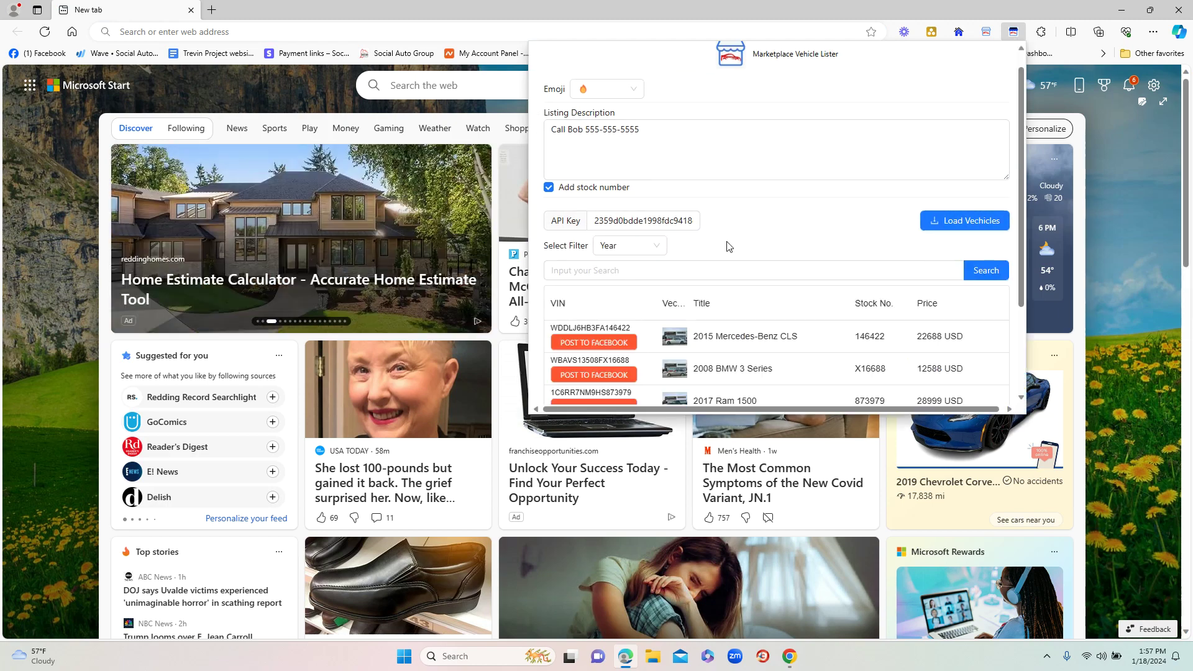
pyautogui.scroll(-2, 872, 147)
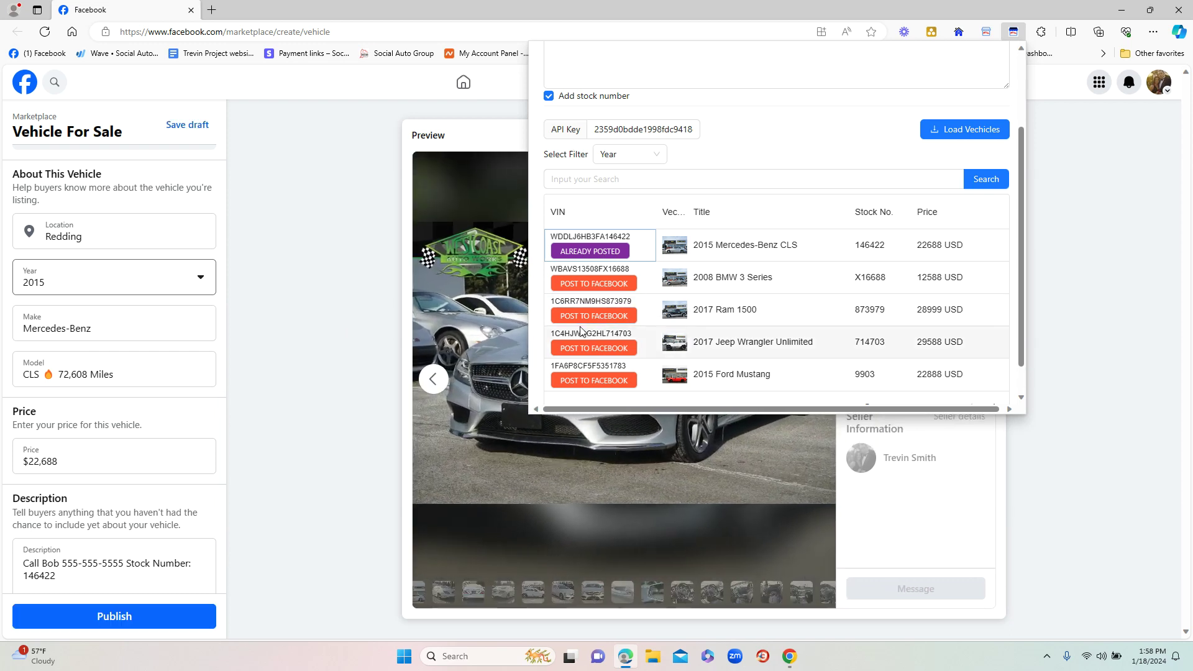
pyautogui.scroll(10, 115, 486)
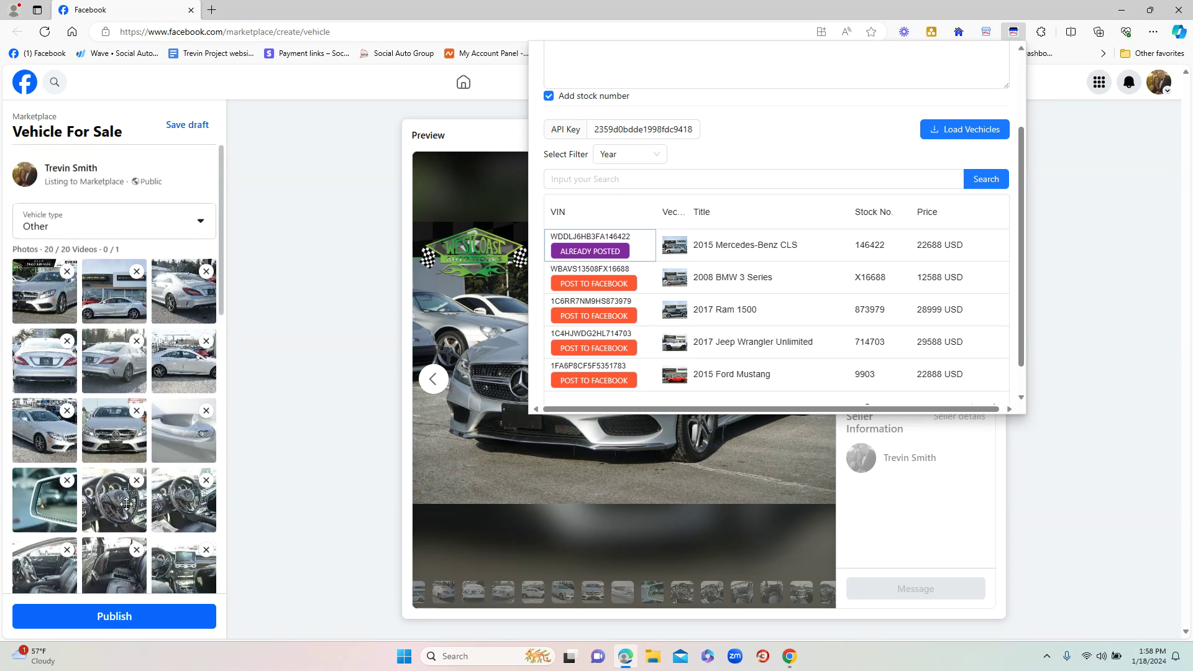
pyautogui.scroll(-6, 130, 481)
pyautogui.scroll(-5, 129, 482)
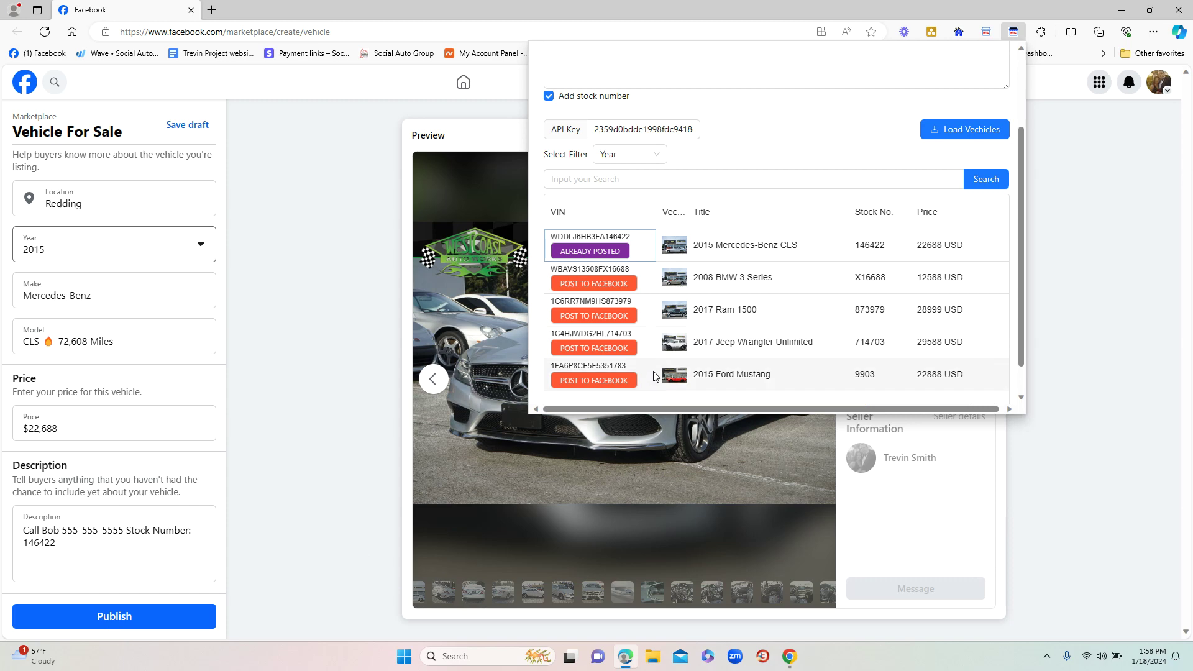
pyautogui.click(1014, 35)
pyautogui.click(1014, 32)
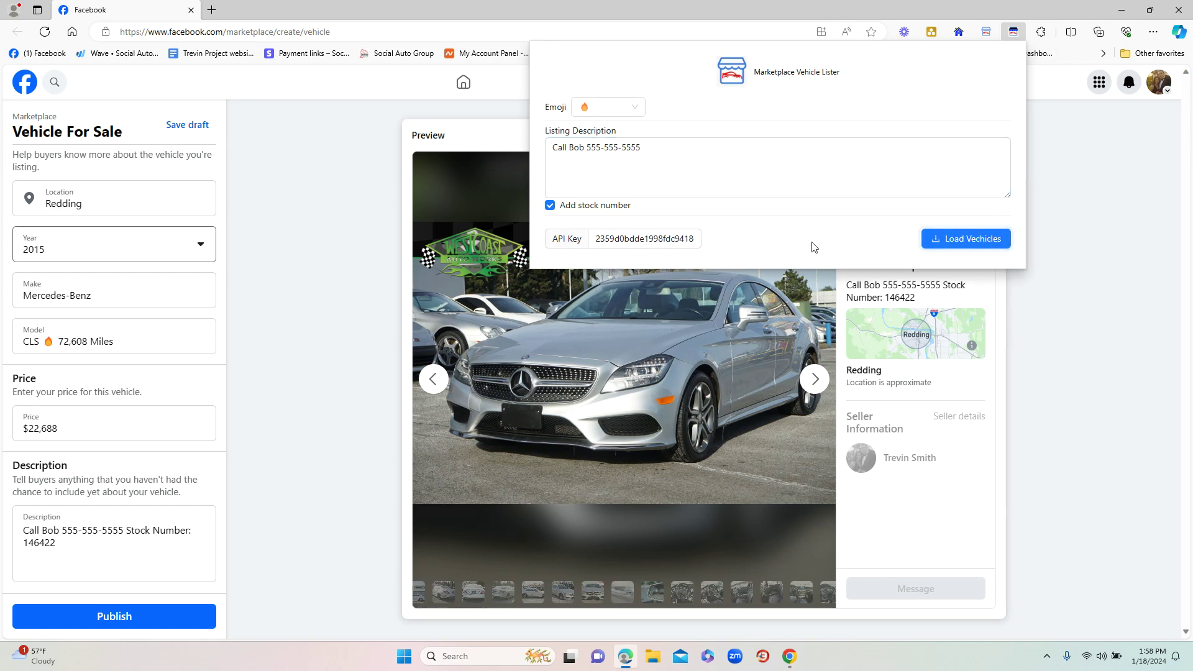
pyautogui.scroll(-2, 715, 245)
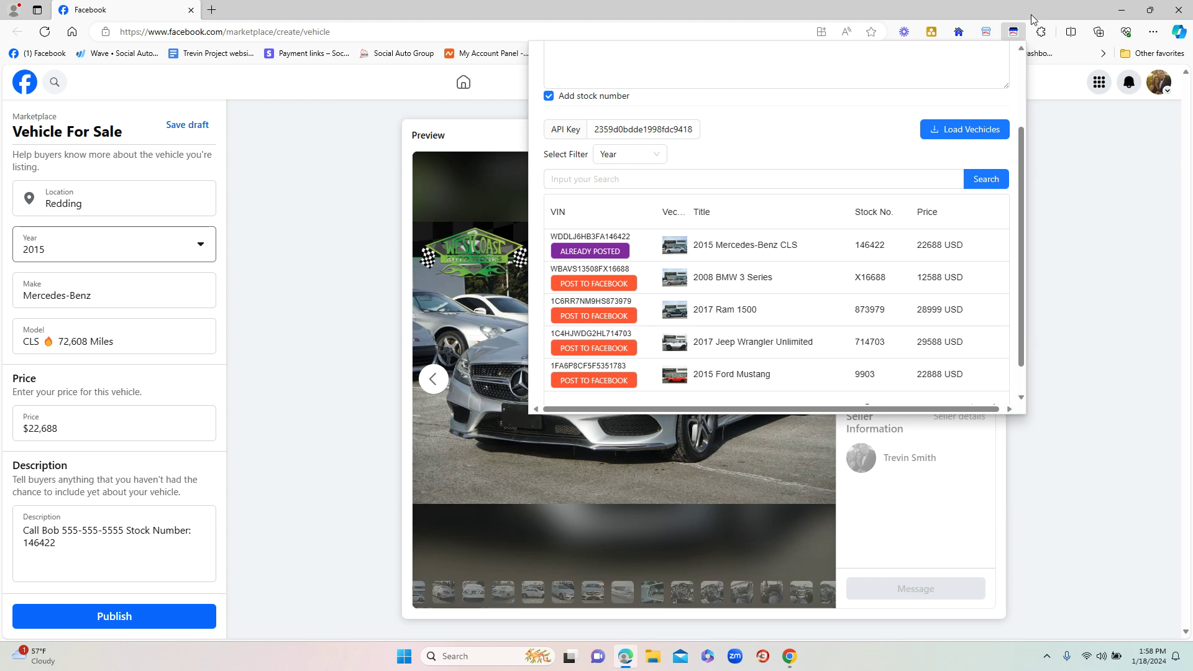
# Delete one listing photo and drag an exterior CLS shot into the first slot.
pyautogui.click(1014, 33)
pyautogui.scroll(6, 80, 427)
pyautogui.scroll(2, 79, 427)
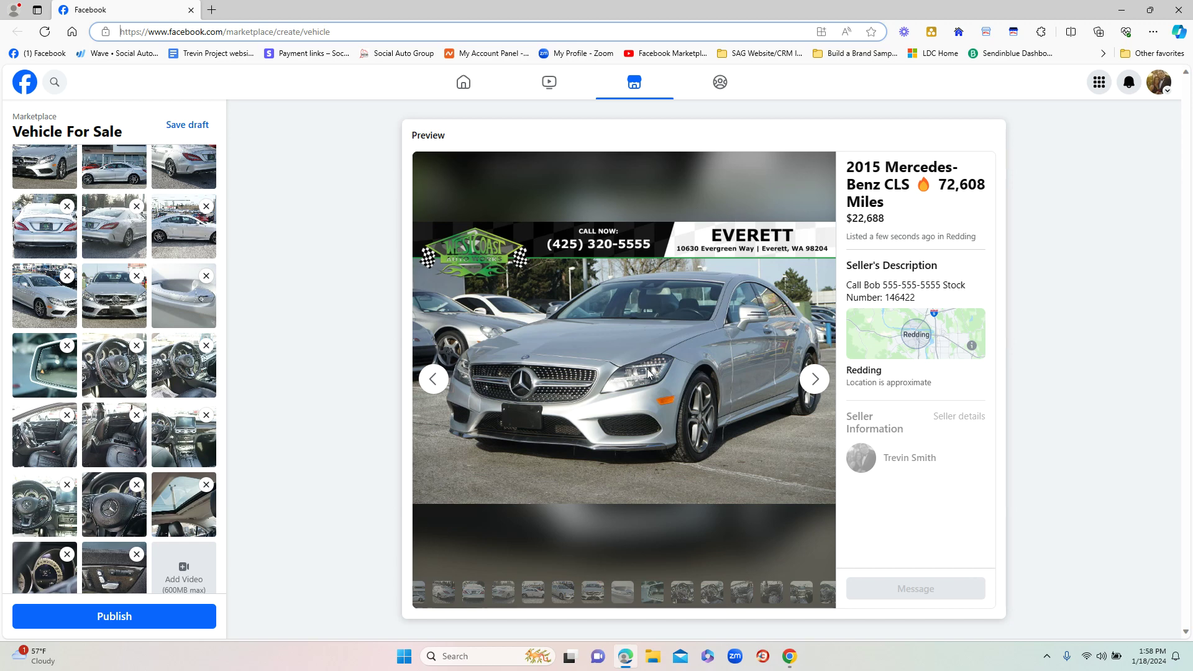
pyautogui.scroll(3, 259, 333)
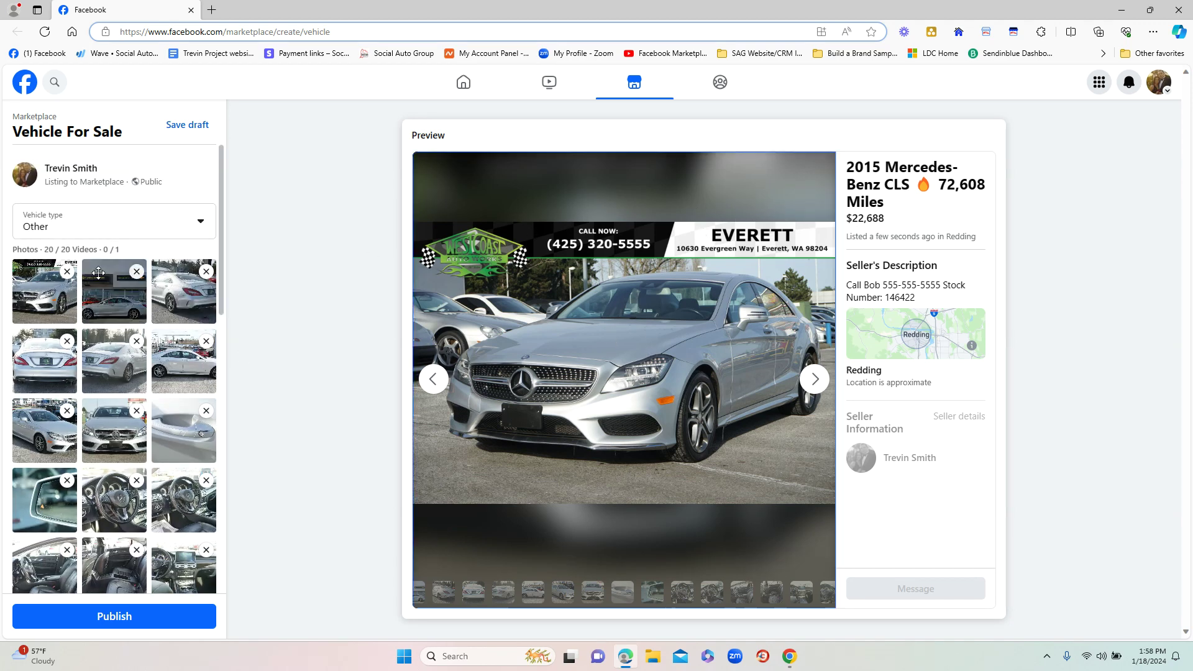
pyautogui.click(67, 271)
pyautogui.moveTo(108, 336); pyautogui.dragTo(47, 289)
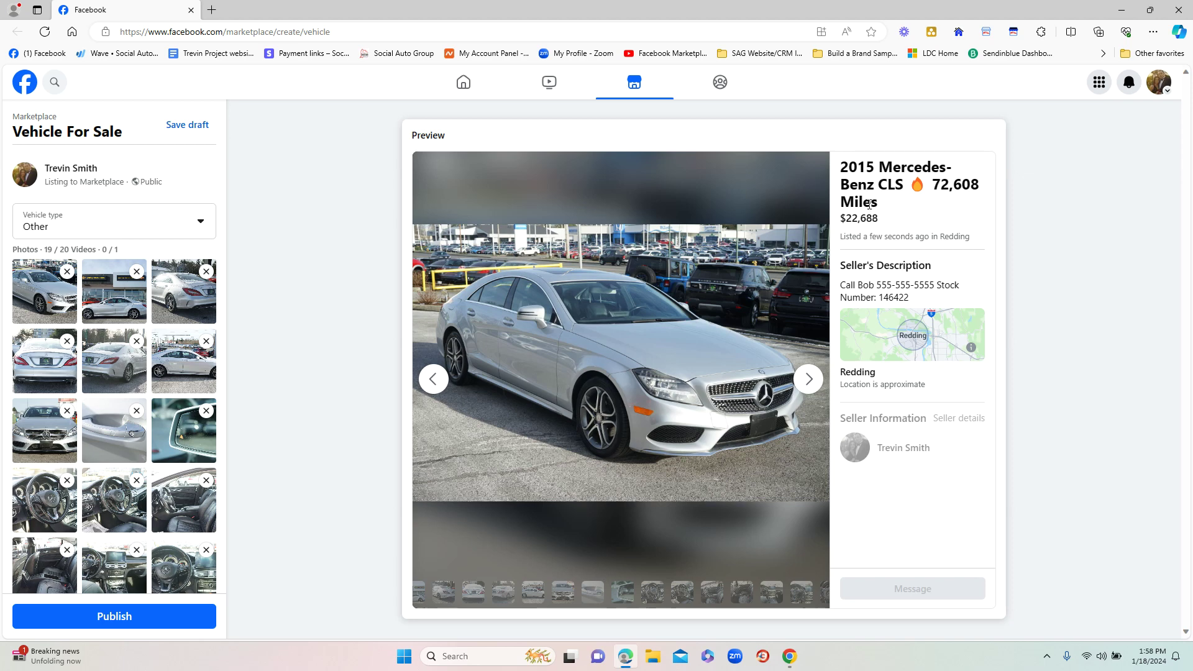
pyautogui.scroll(-4, 96, 367)
pyautogui.scroll(-4, 100, 369)
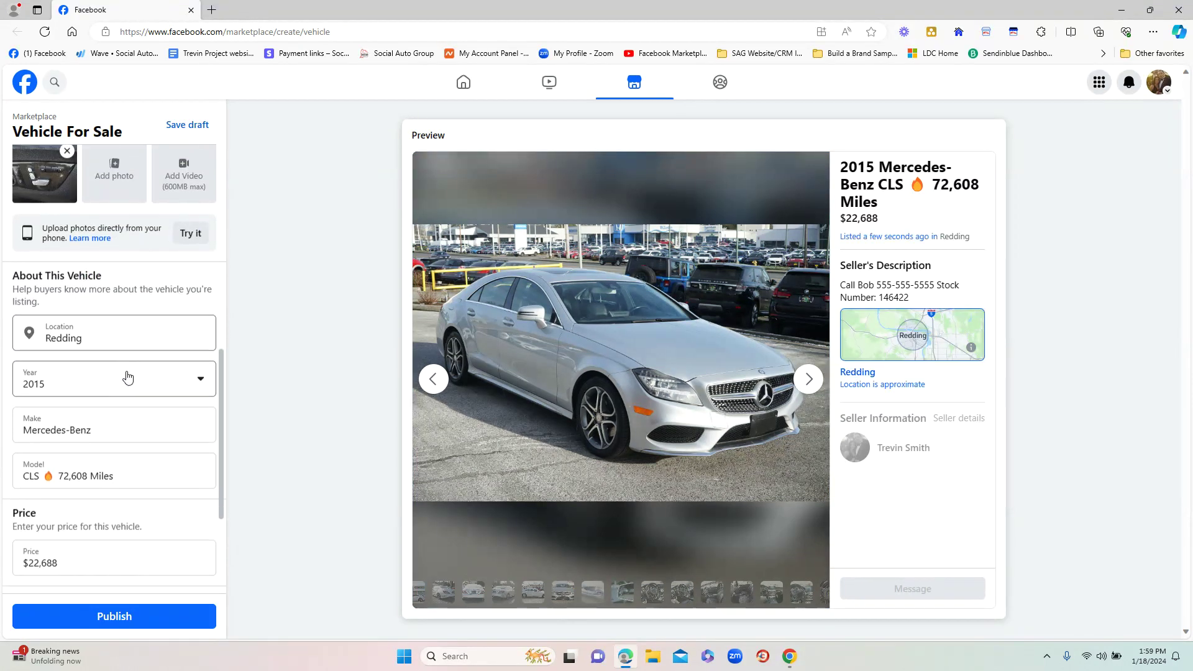
pyautogui.scroll(-2, 128, 377)
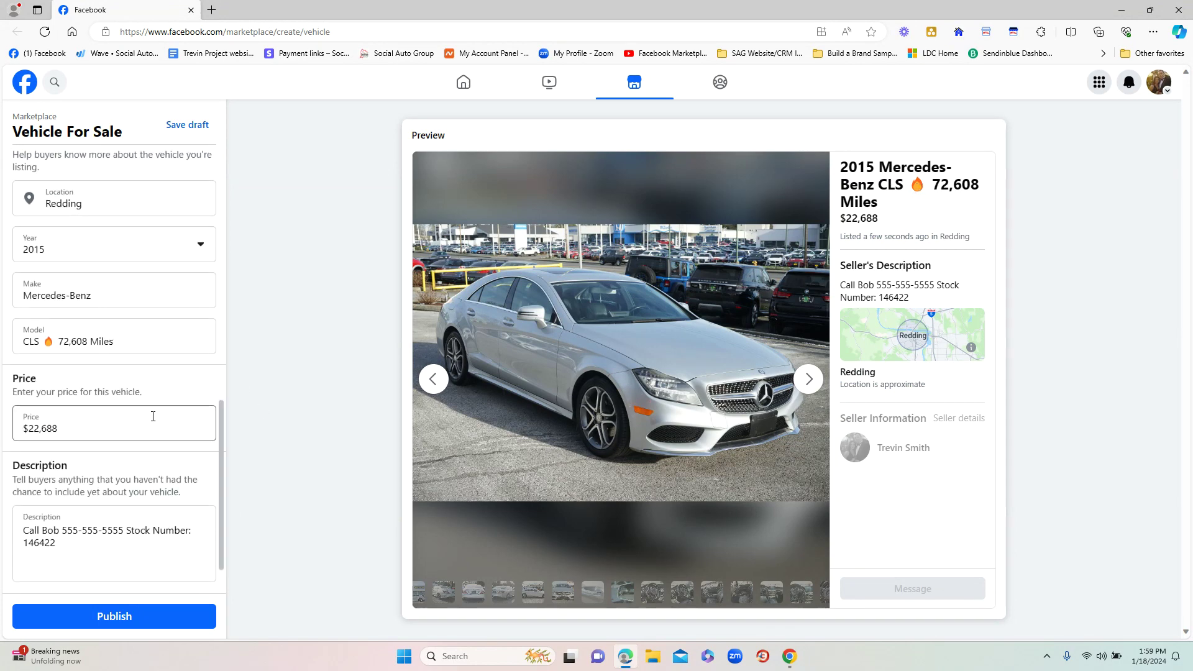
pyautogui.scroll(-1, 70, 479)
pyautogui.click(71, 479)
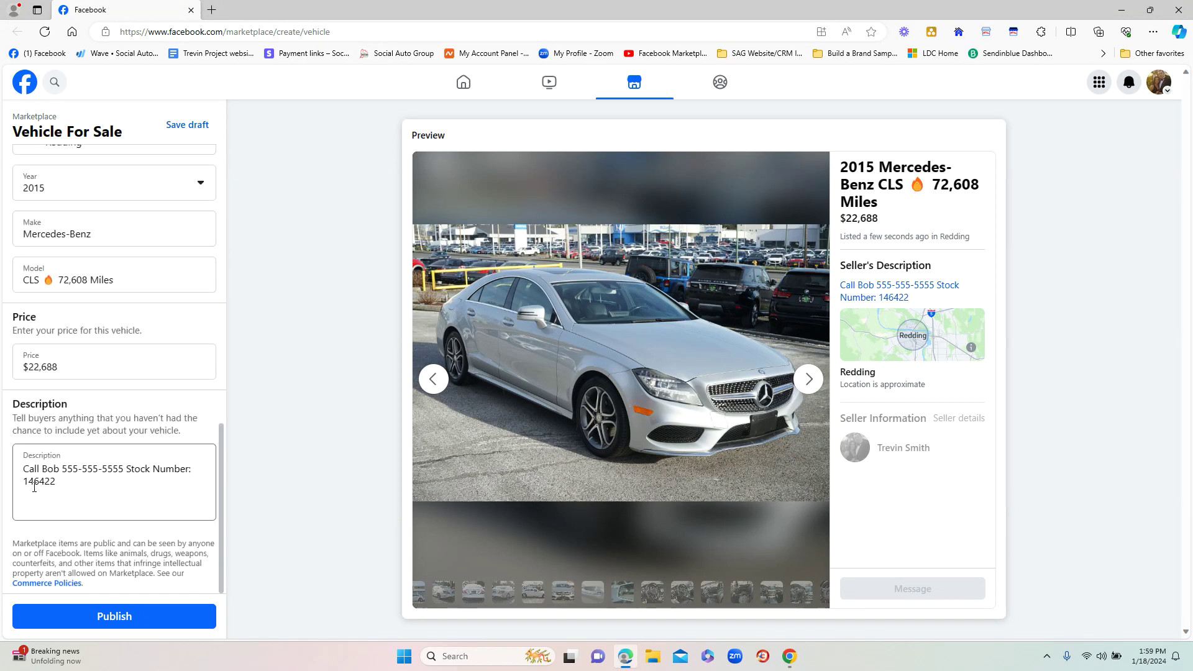
pyautogui.click(124, 429)
pyautogui.scroll(3, 127, 416)
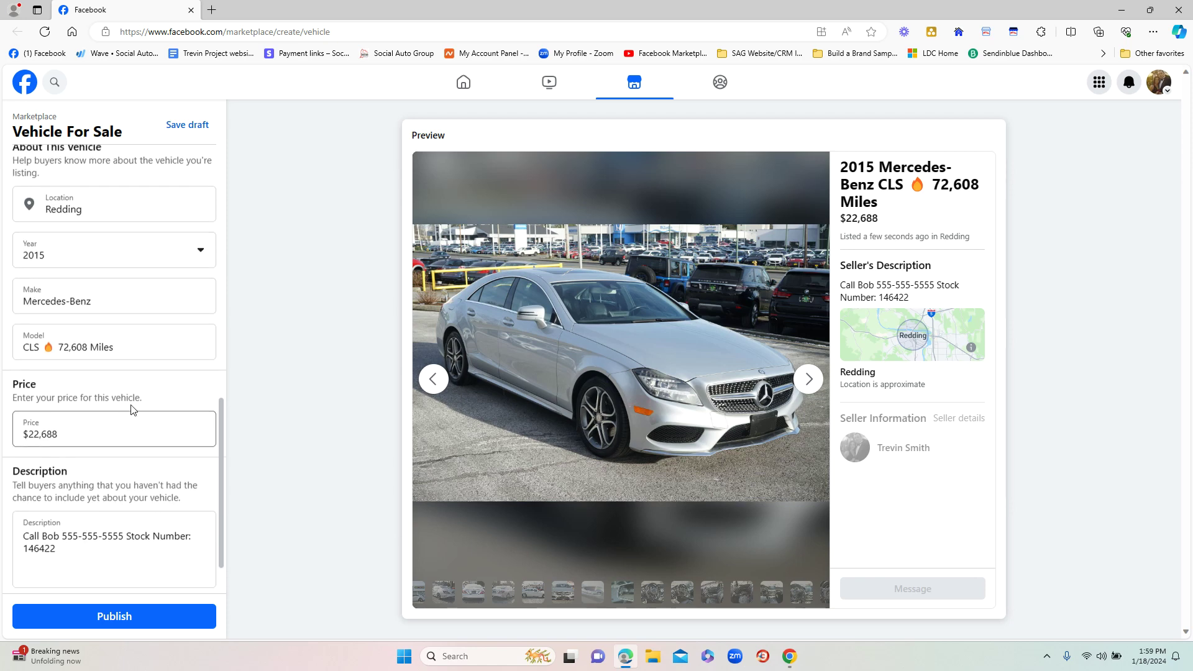
pyautogui.scroll(8, 133, 407)
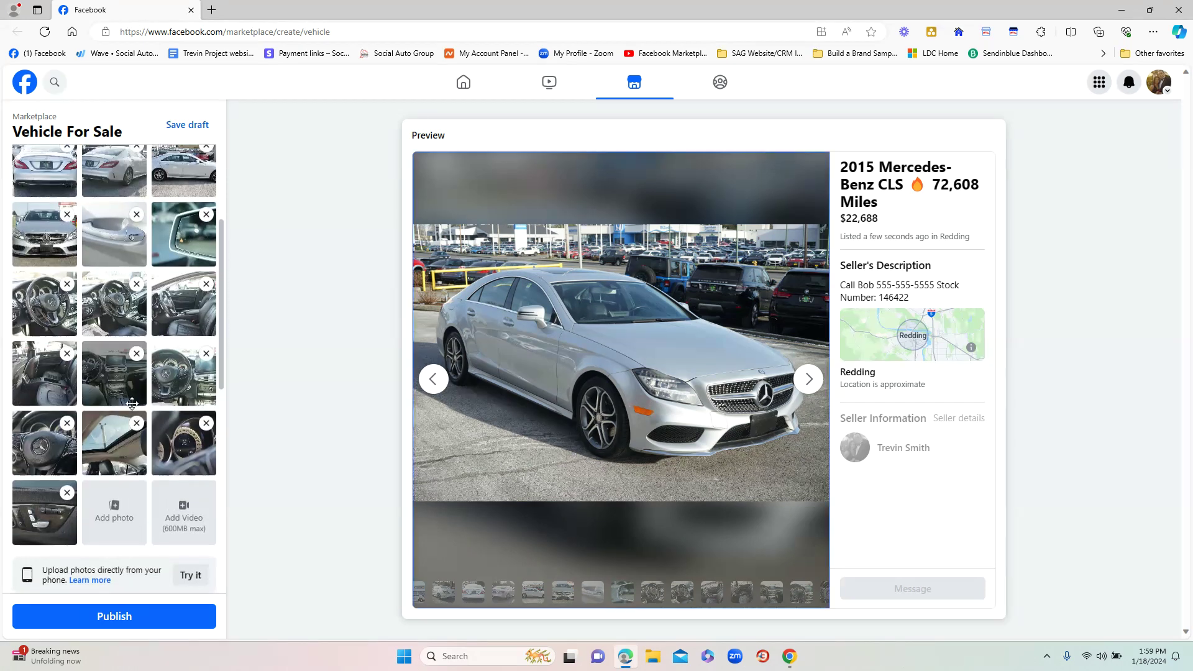
pyautogui.scroll(1, 132, 405)
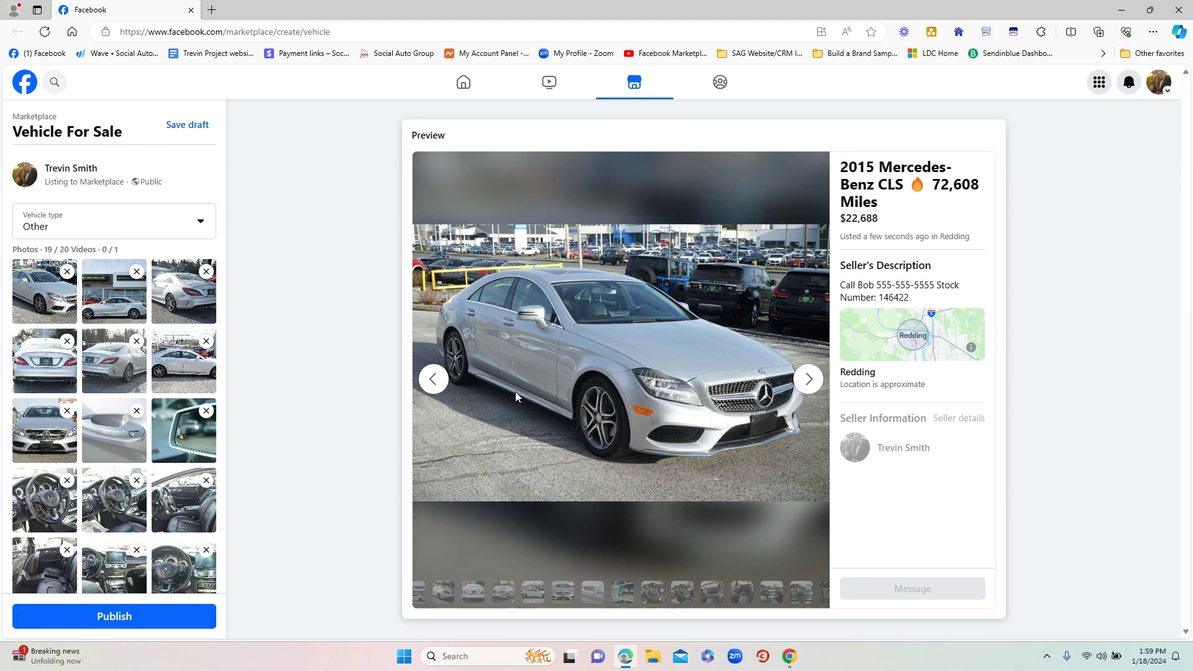
pyautogui.click(1015, 33)
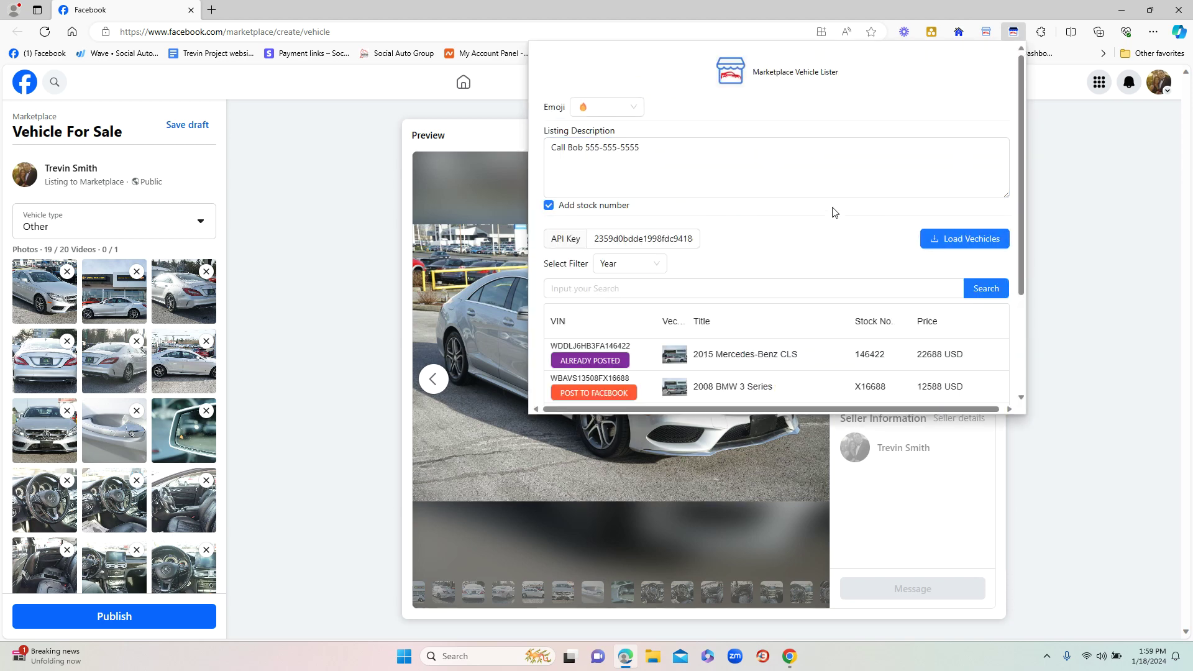
pyautogui.scroll(-2, 821, 193)
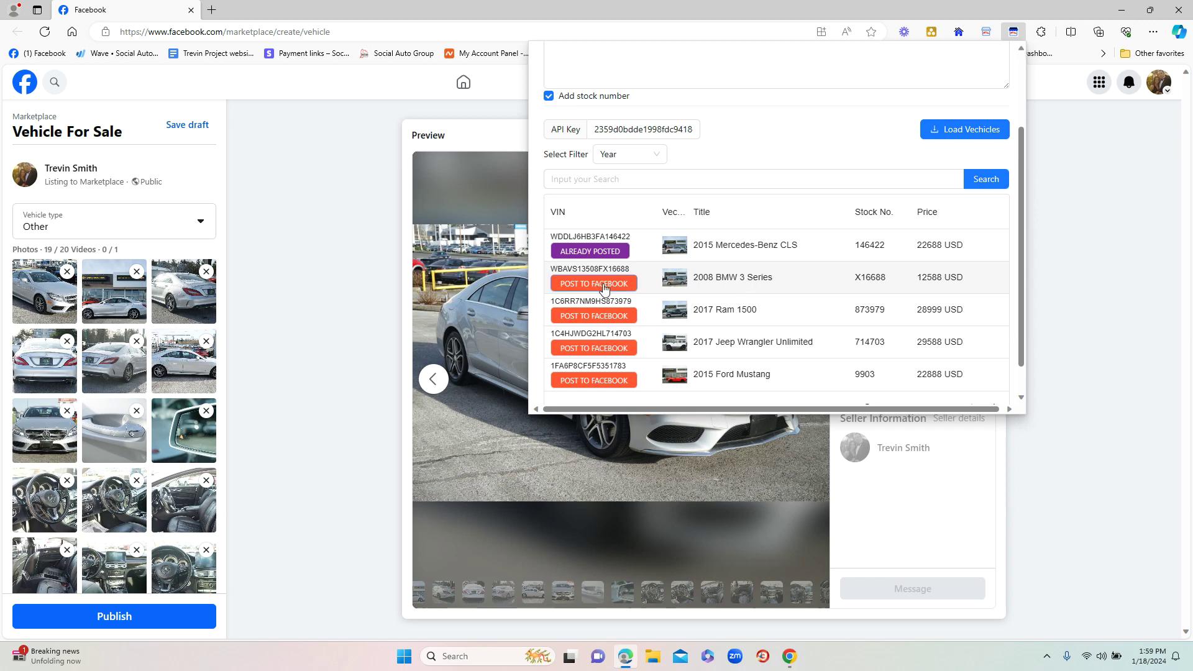
pyautogui.click(600, 290)
pyautogui.scroll(2, 826, 244)
pyautogui.click(1022, 32)
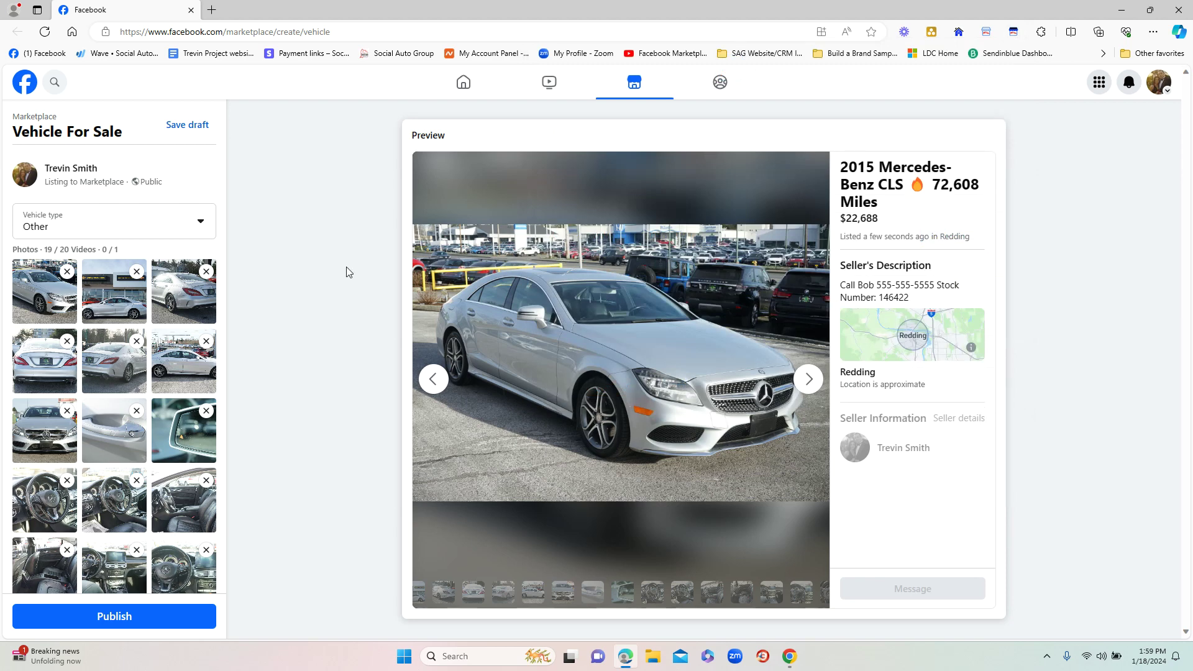